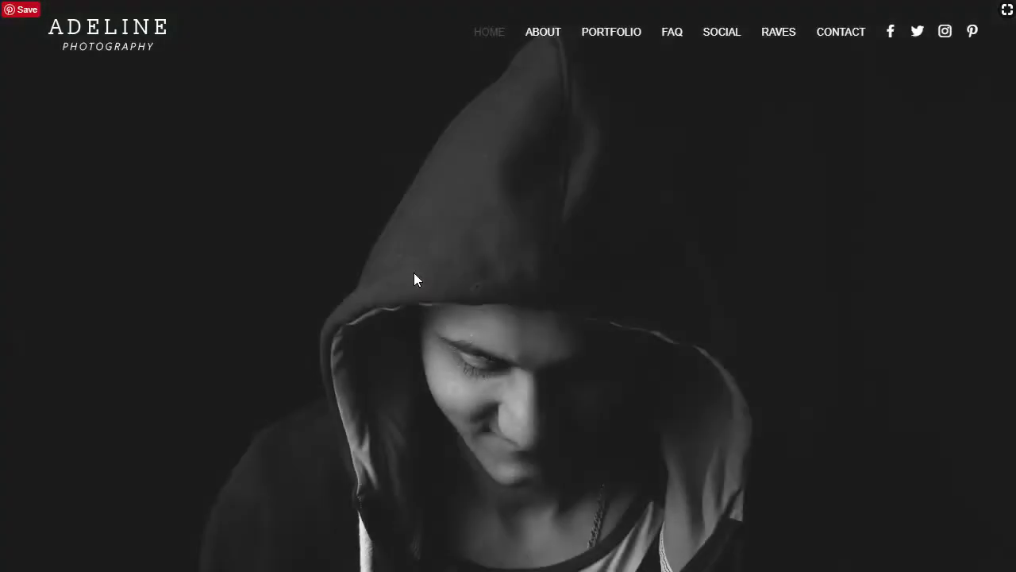
Scroll through the Adeline Photography demo homepage down to the FAQ section and back to the top.
{"action": "scroll", "coordinate": [414, 273], "scroll_direction": "down", "scroll_amount": 3}
{"action": "scroll", "coordinate": [414, 272], "scroll_direction": "down", "scroll_amount": 1}
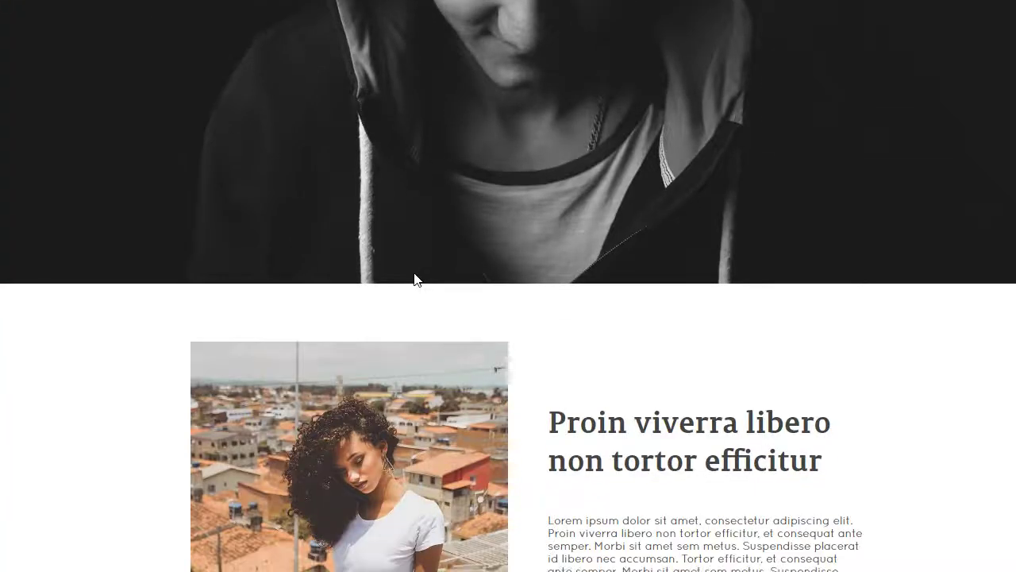
{"action": "scroll", "coordinate": [414, 279], "scroll_direction": "down", "scroll_amount": 2}
{"action": "scroll", "coordinate": [414, 280], "scroll_direction": "up", "scroll_amount": 3}
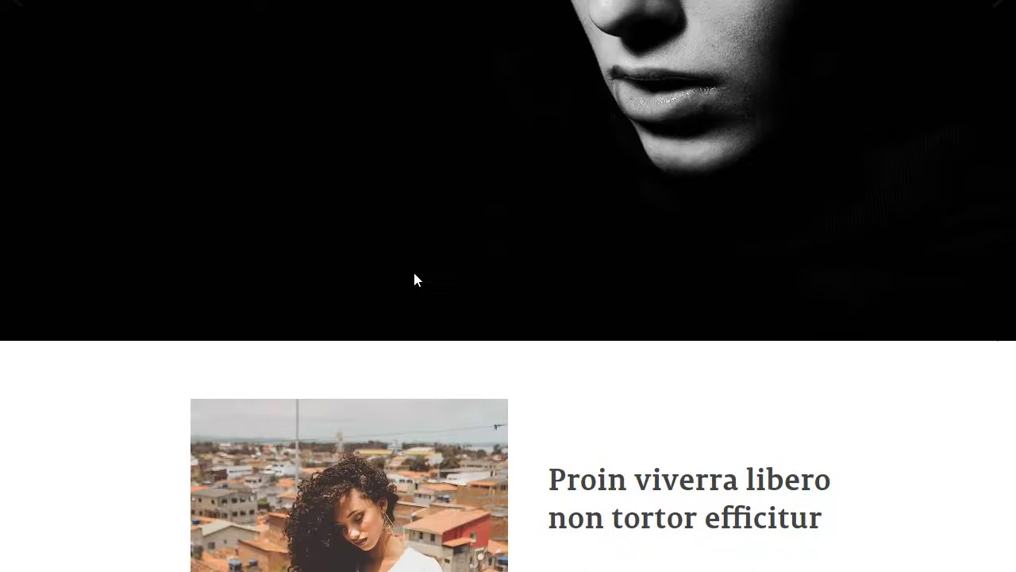
{"action": "scroll", "coordinate": [414, 273], "scroll_direction": "up", "scroll_amount": 3}
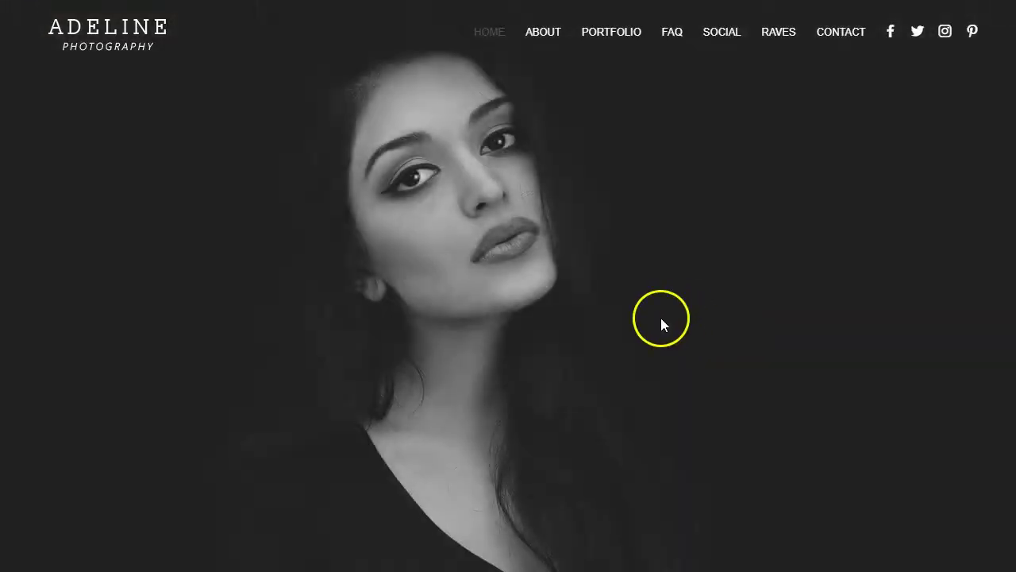
{"action": "scroll", "coordinate": [655, 324], "scroll_direction": "down", "scroll_amount": 2}
{"action": "scroll", "coordinate": [656, 324], "scroll_direction": "down", "scroll_amount": 6}
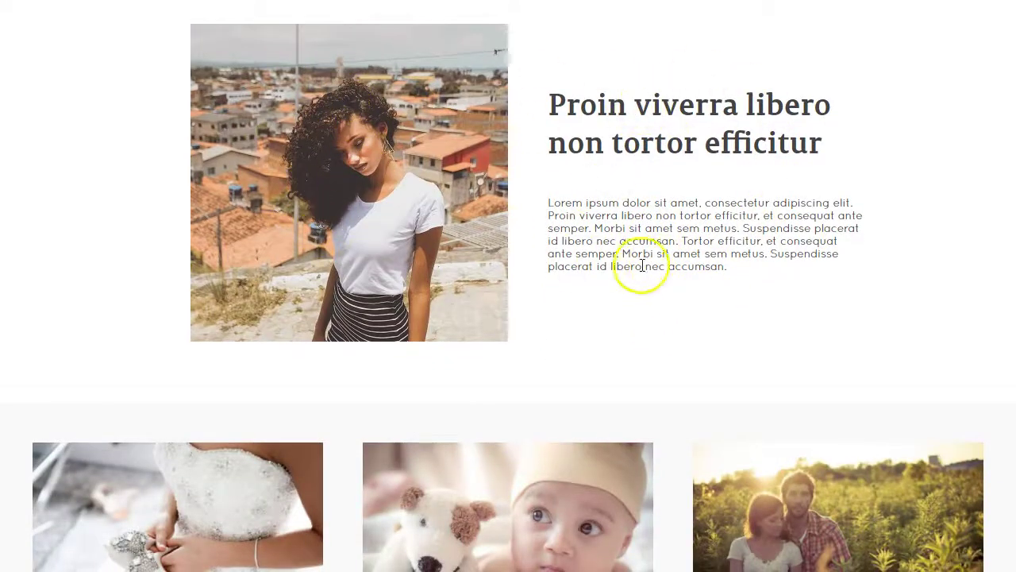
{"action": "scroll", "coordinate": [600, 282], "scroll_direction": "down", "scroll_amount": 3}
{"action": "scroll", "coordinate": [601, 282], "scroll_direction": "down", "scroll_amount": 2}
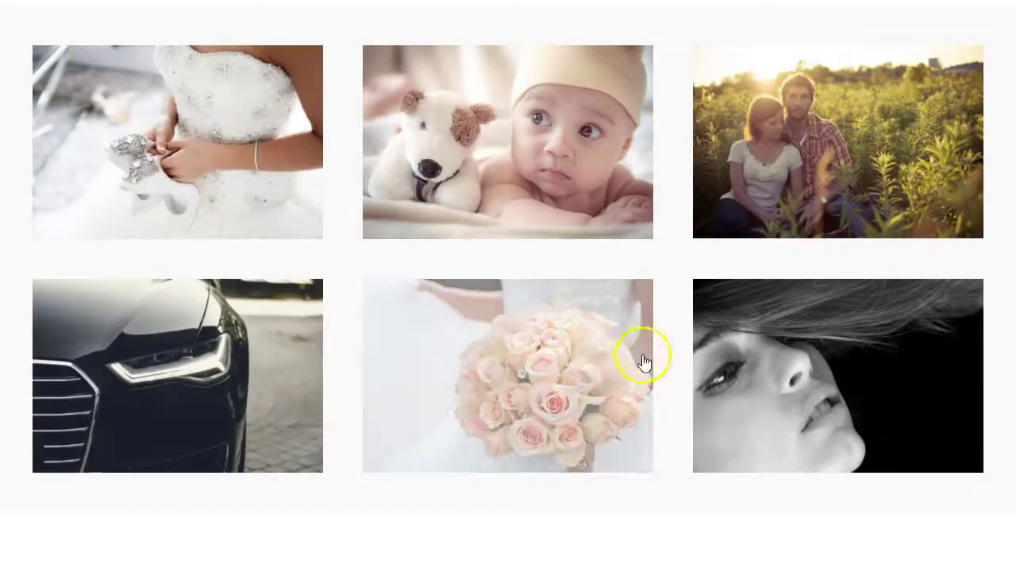
{"action": "scroll", "coordinate": [677, 353], "scroll_direction": "down", "scroll_amount": 6}
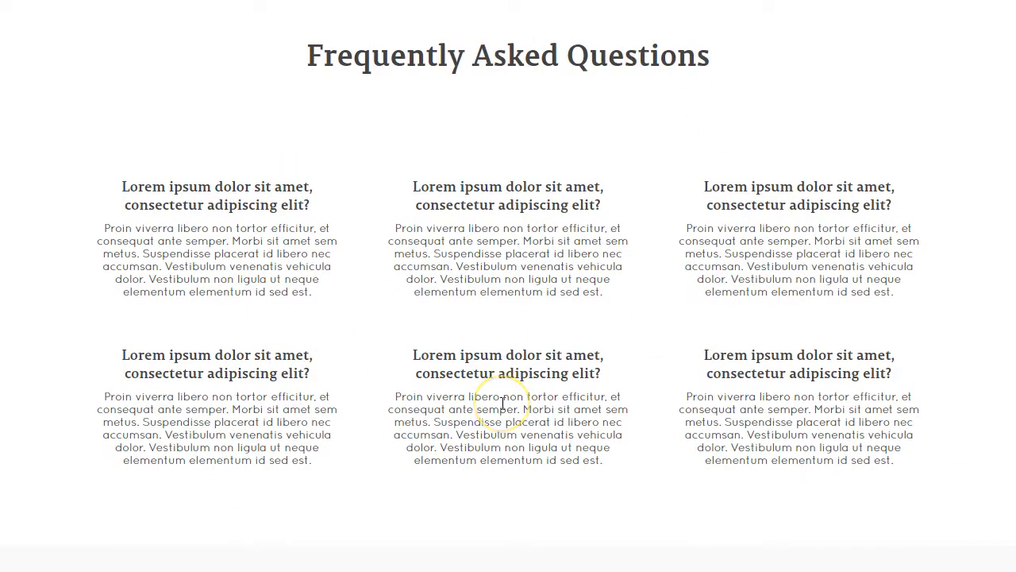
{"action": "scroll", "coordinate": [500, 404], "scroll_direction": "up", "scroll_amount": 15}
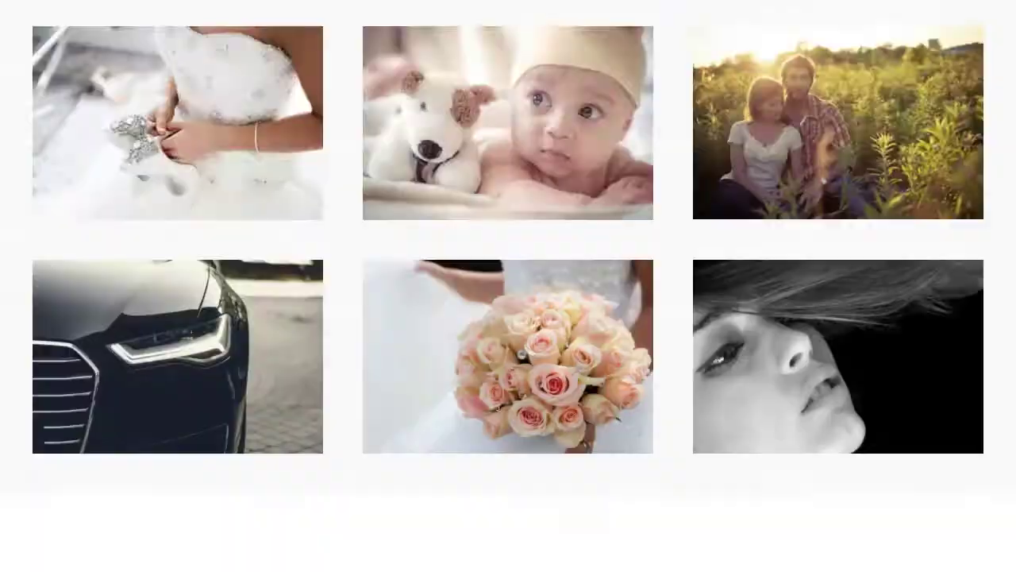
{"action": "scroll", "coordinate": [495, 395], "scroll_direction": "up", "scroll_amount": 3}
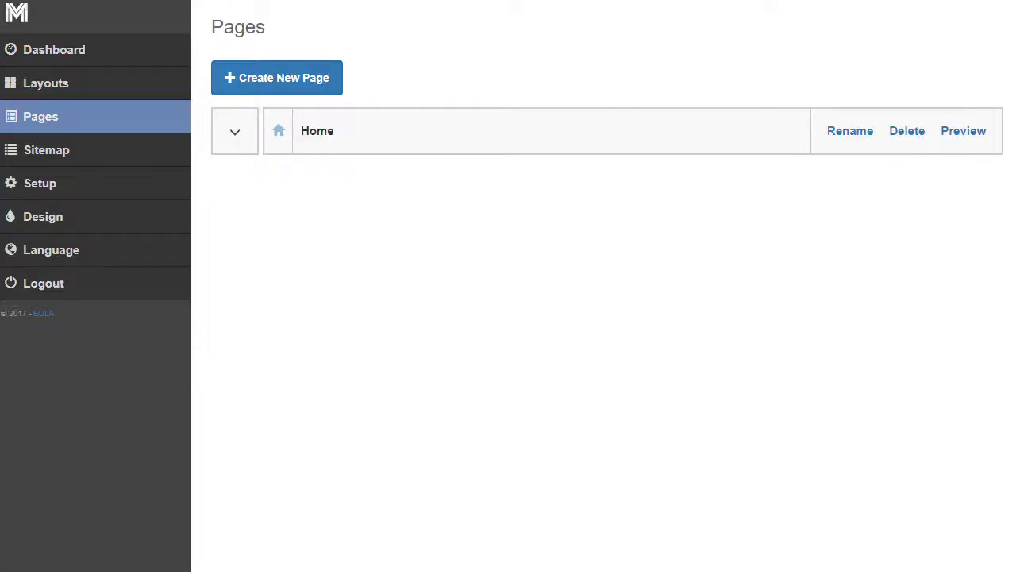
Create a new page with the title 'Test'.
{"action": "left_click", "coordinate": [298, 83]}
{"action": "left_click", "coordinate": [401, 284]}
{"action": "type", "text": "Test"}
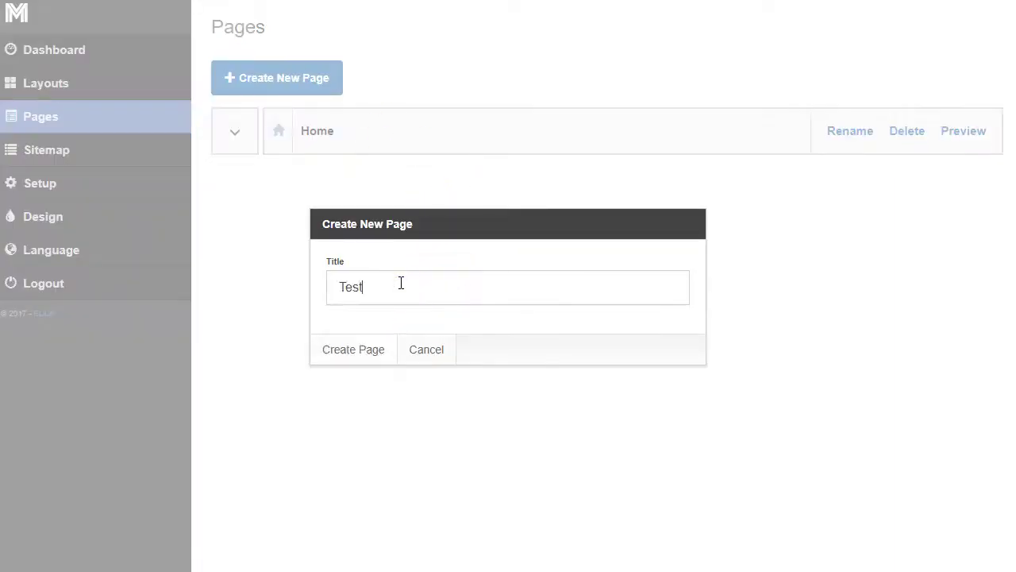
{"action": "left_click", "coordinate": [340, 352]}
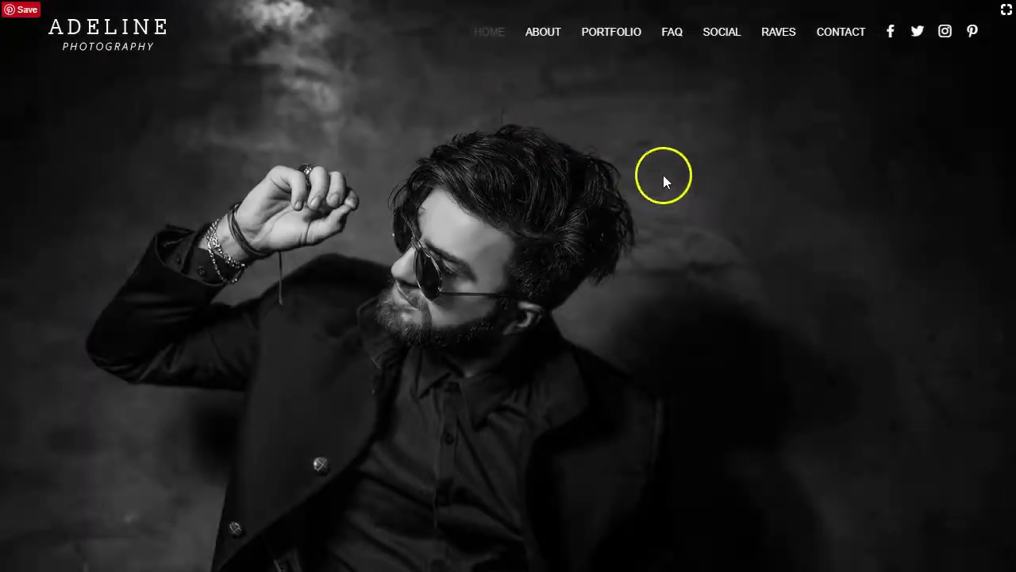
Scroll the demo site down to the image-and-text block and back up.
{"action": "scroll", "coordinate": [560, 168], "scroll_direction": "down", "scroll_amount": 10}
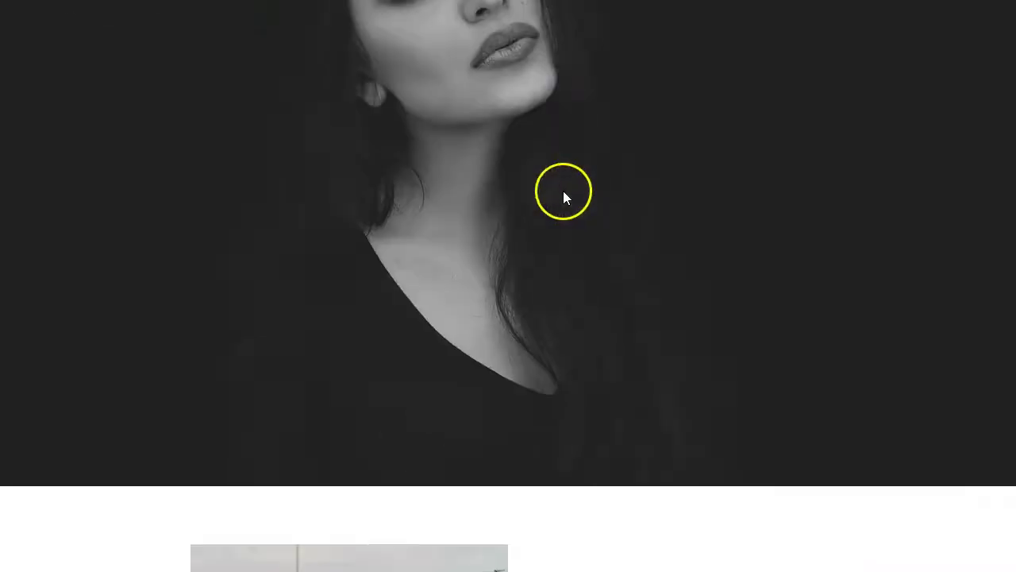
{"action": "scroll", "coordinate": [712, 252], "scroll_direction": "down", "scroll_amount": 1}
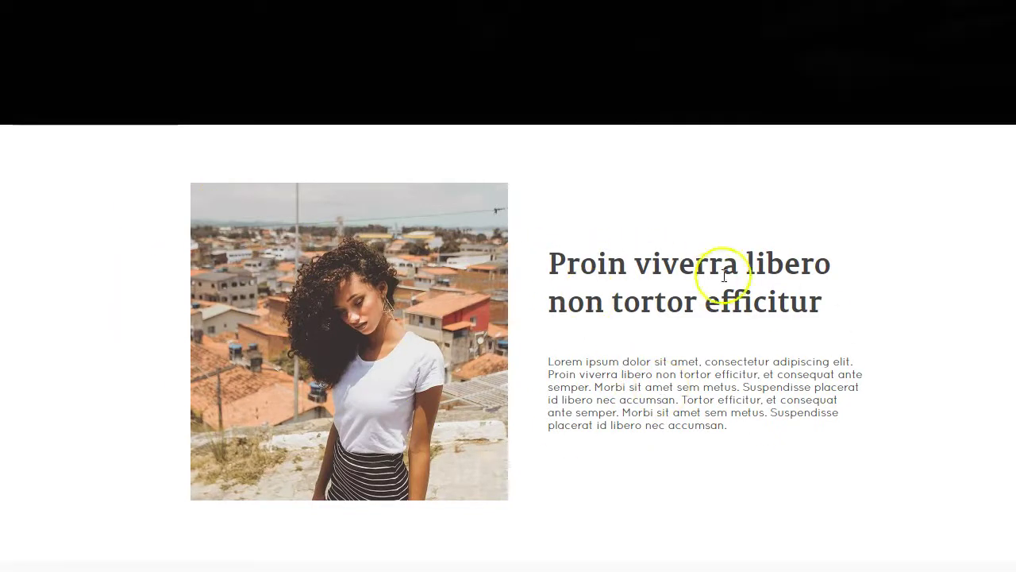
{"action": "scroll", "coordinate": [738, 401], "scroll_direction": "down", "scroll_amount": 2}
{"action": "scroll", "coordinate": [739, 393], "scroll_direction": "up", "scroll_amount": 8}
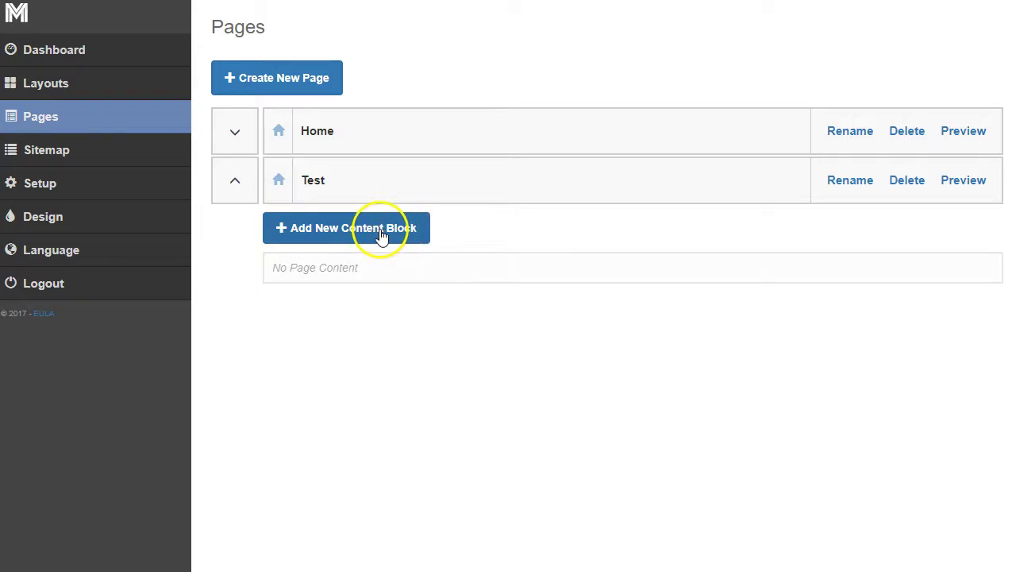
Add a Page Blocks content block with navigation label 'top image' to the Test page.
{"action": "left_click", "coordinate": [381, 230]}
{"action": "left_click", "coordinate": [397, 124]}
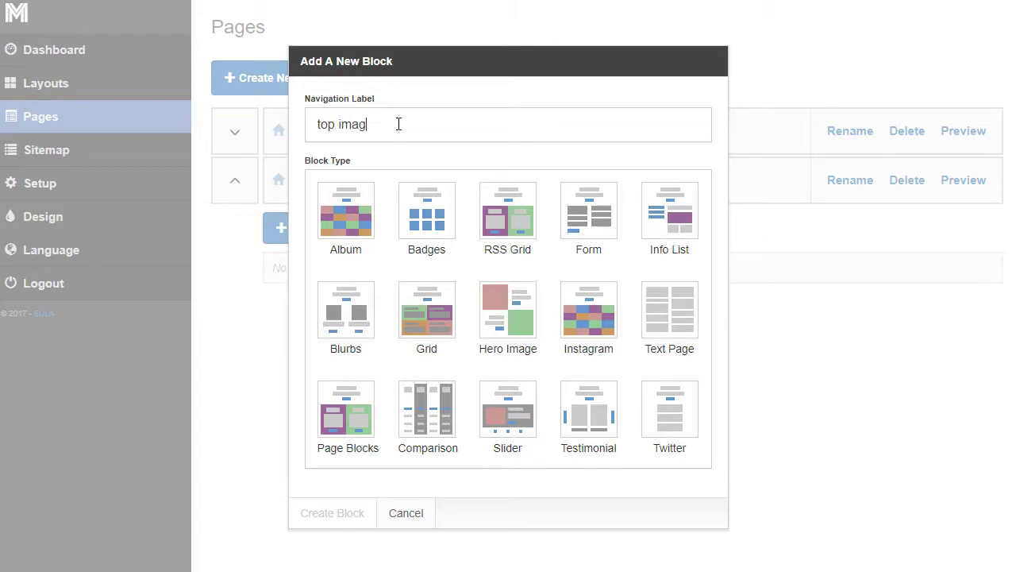
{"action": "left_click", "coordinate": [355, 414]}
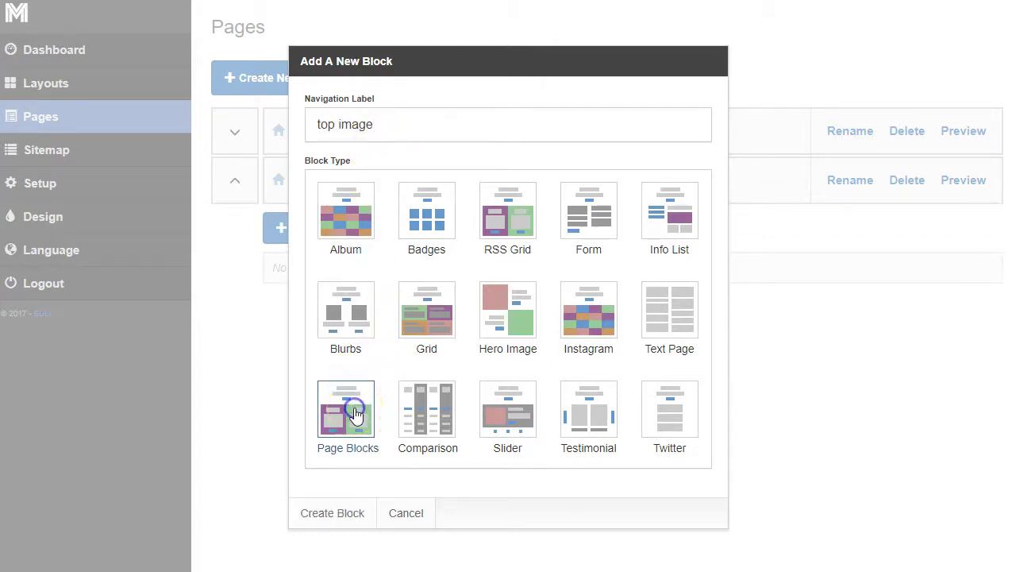
{"action": "left_click", "coordinate": [330, 514]}
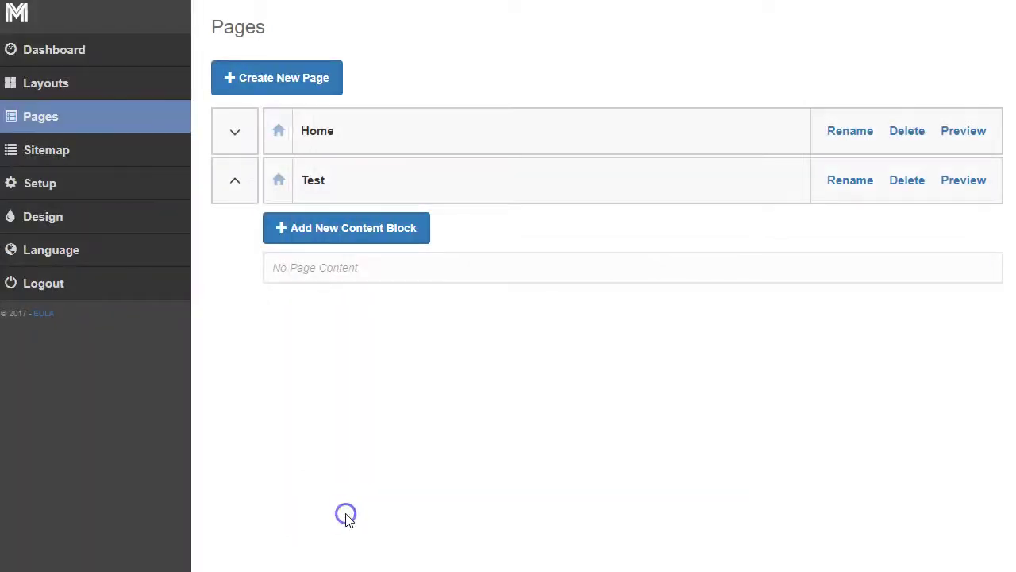
{"action": "left_click", "coordinate": [345, 512]}
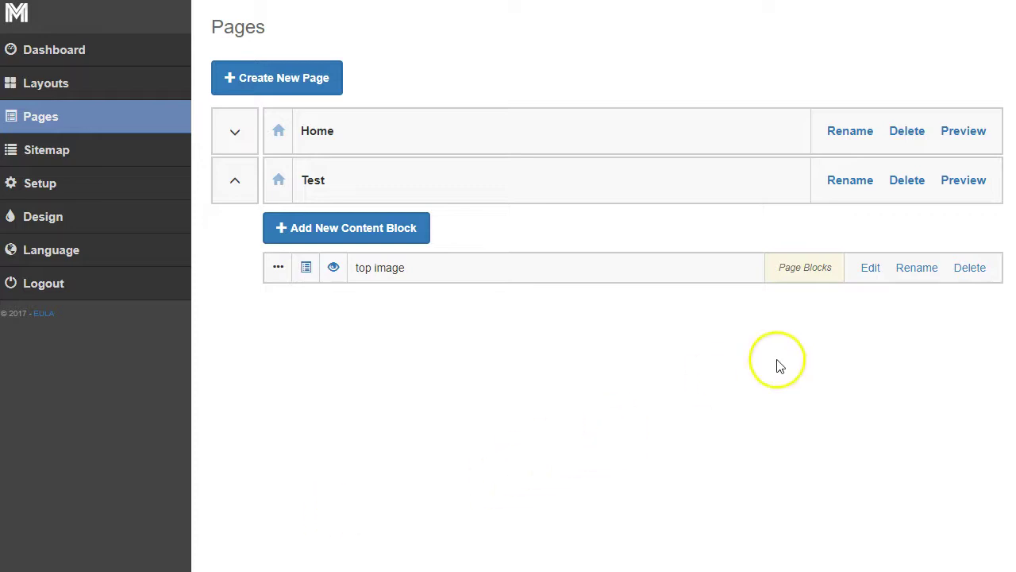
Start a new entry in the top image block labelled 'building image'.
{"action": "left_click", "coordinate": [869, 267]}
{"action": "left_click", "coordinate": [310, 140]}
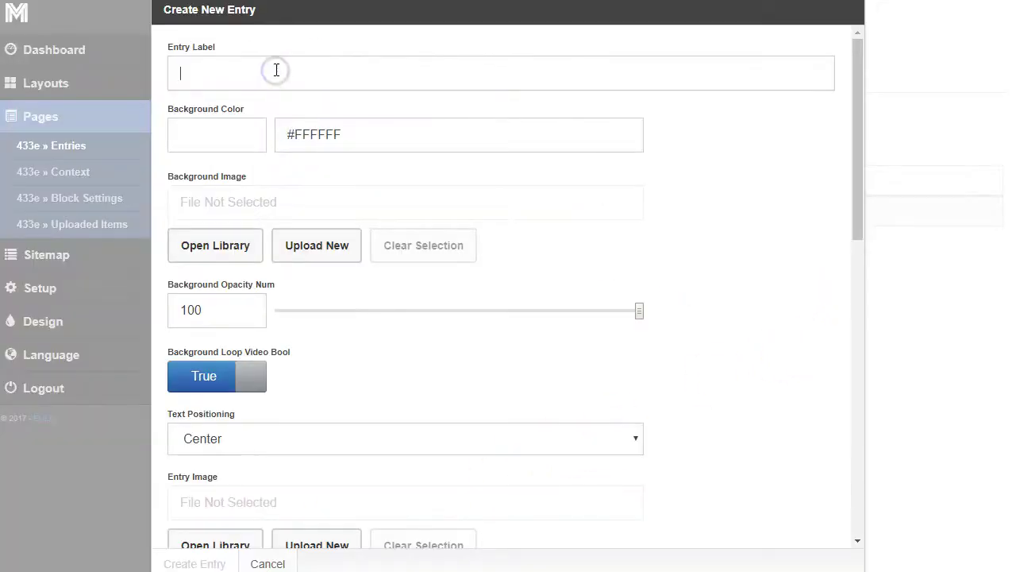
{"action": "type", "text": "building image"}
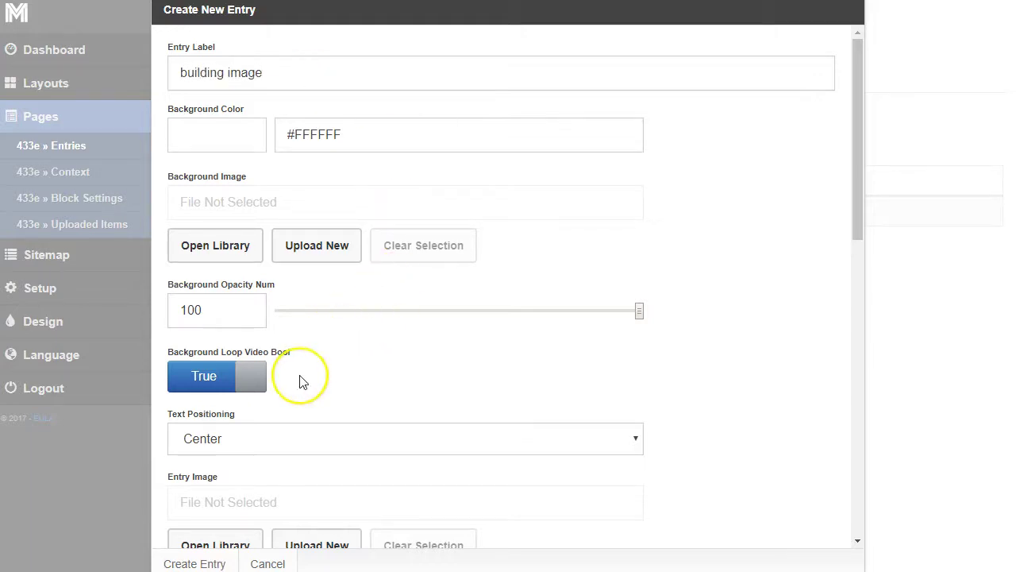
{"action": "scroll", "coordinate": [299, 382], "scroll_direction": "down", "scroll_amount": 1}
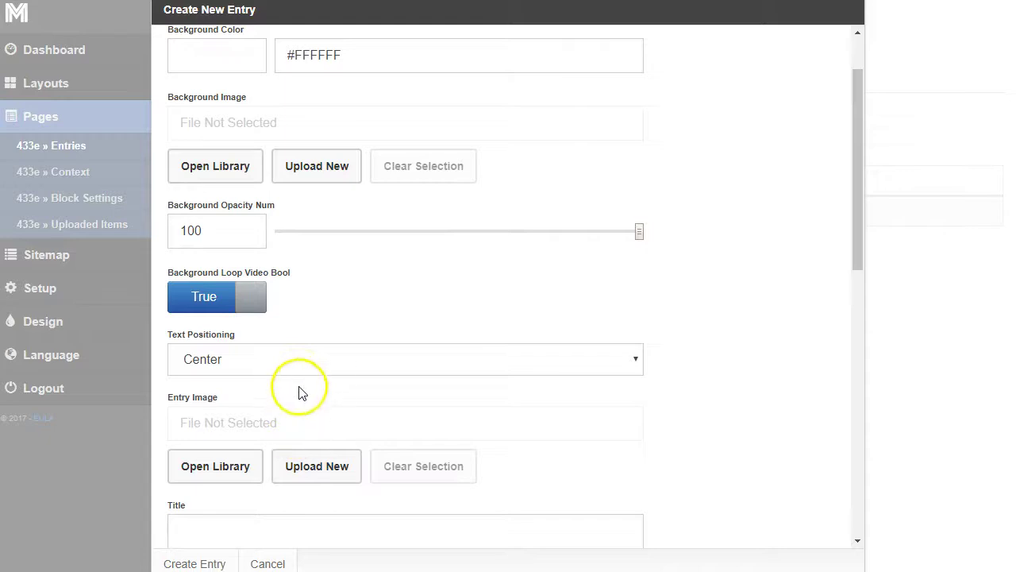
{"action": "scroll", "coordinate": [306, 386], "scroll_direction": "down", "scroll_amount": 1}
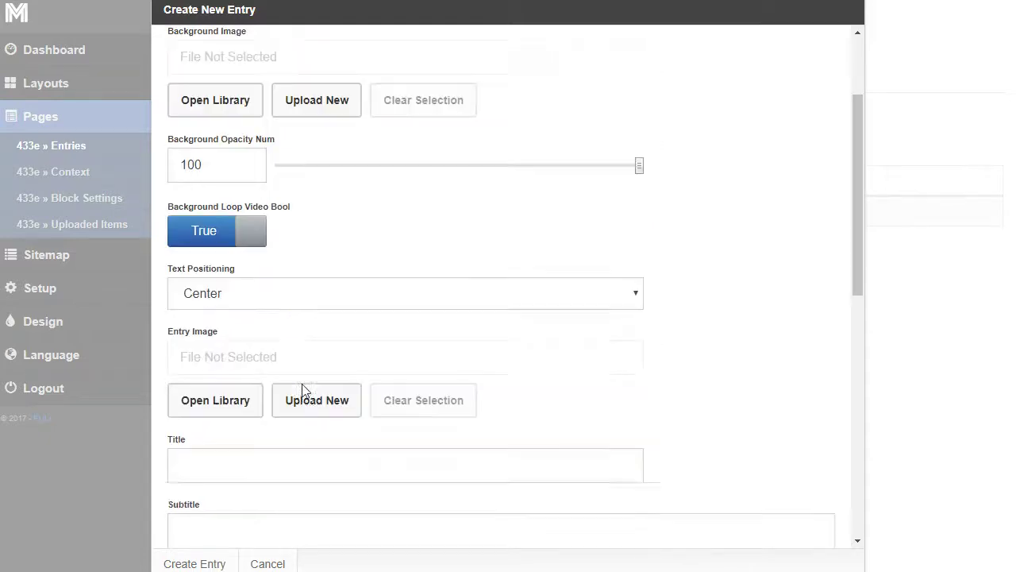
{"action": "scroll", "coordinate": [301, 389], "scroll_direction": "up", "scroll_amount": 2}
Upload building-1600x1200 as the entry's background, save the entry and return to Pages.
{"action": "left_click", "coordinate": [304, 247]}
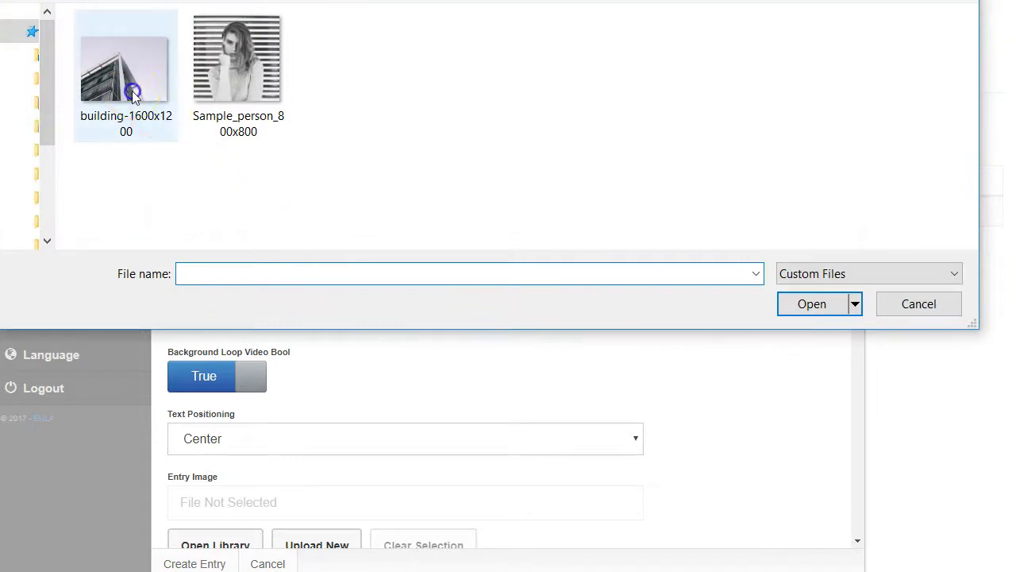
{"action": "left_click", "coordinate": [132, 94]}
{"action": "left_click", "coordinate": [798, 300]}
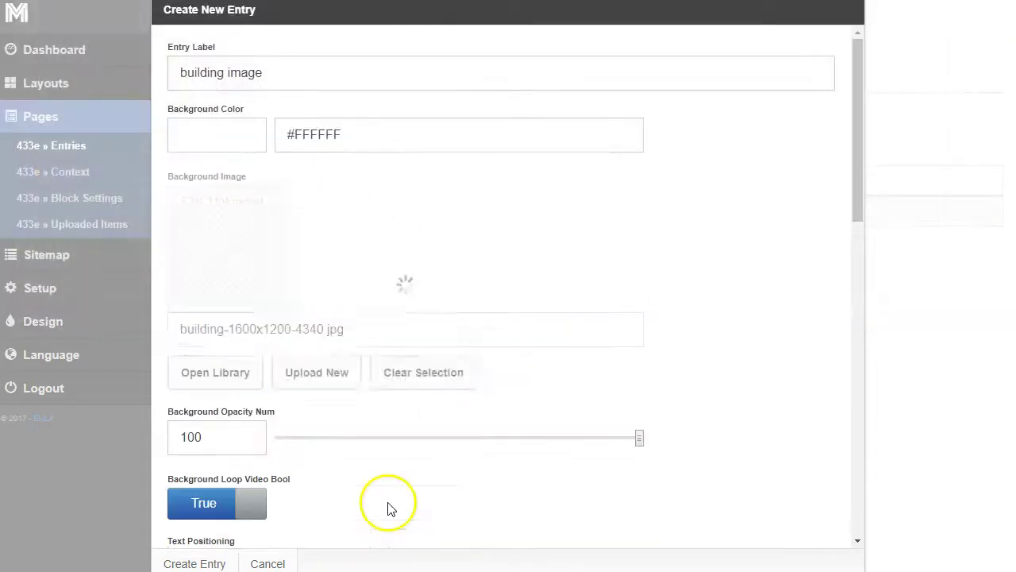
{"action": "scroll", "coordinate": [271, 439], "scroll_direction": "down", "scroll_amount": 4}
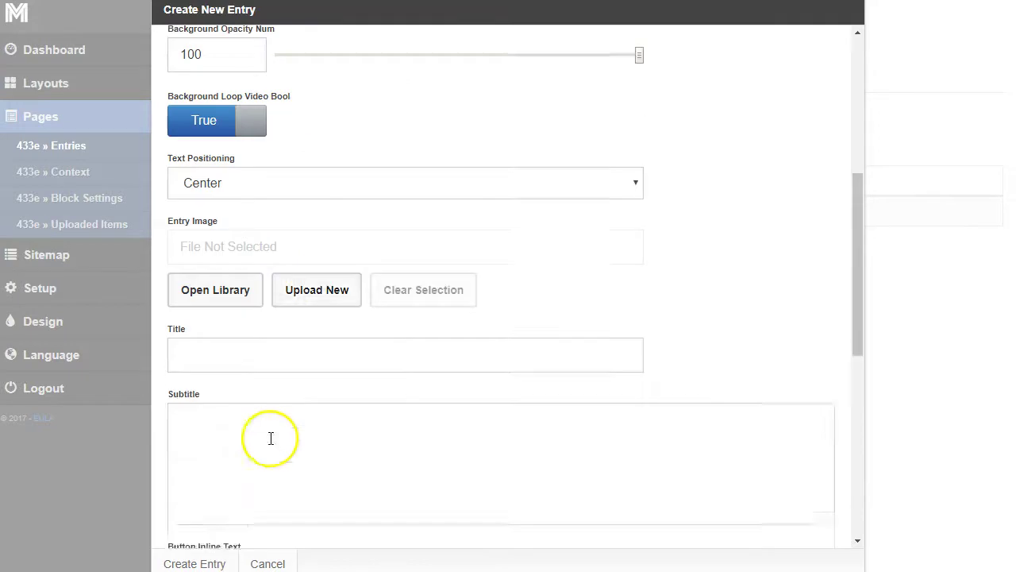
{"action": "left_click", "coordinate": [204, 563]}
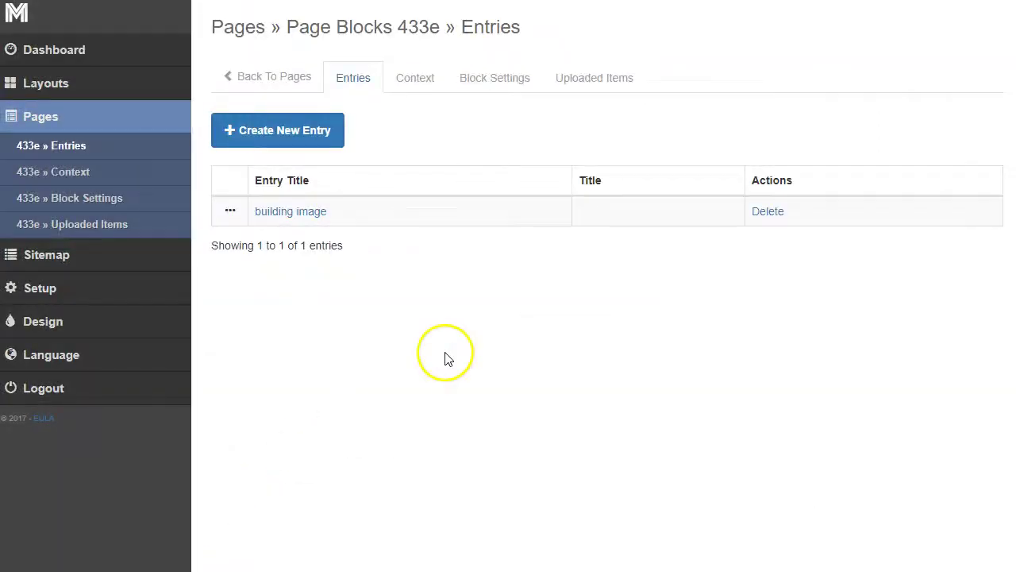
{"action": "left_click", "coordinate": [275, 77]}
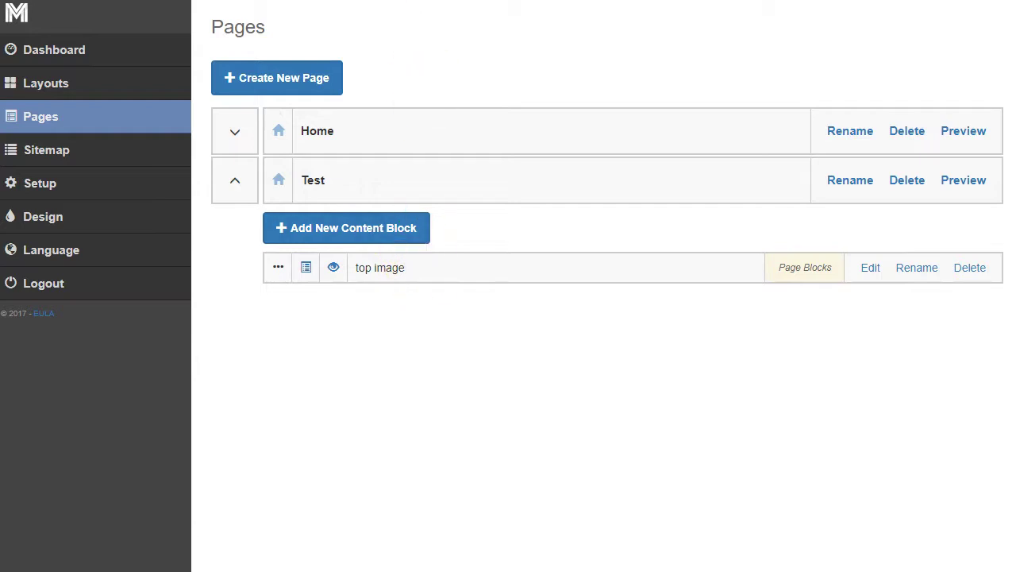
{"action": "left_click", "coordinate": [965, 181]}
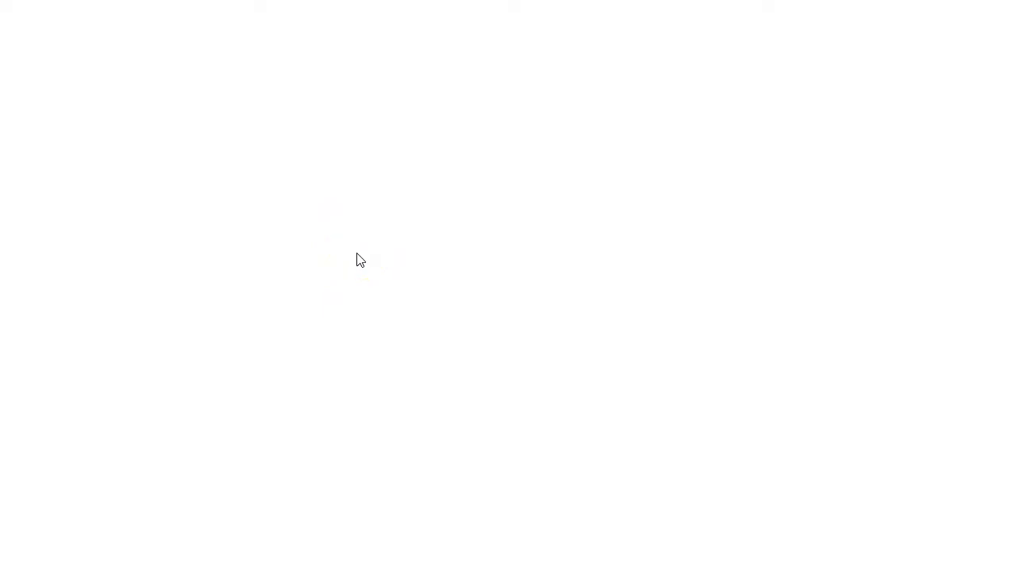
{"action": "scroll", "coordinate": [690, 289], "scroll_direction": "down", "scroll_amount": 2}
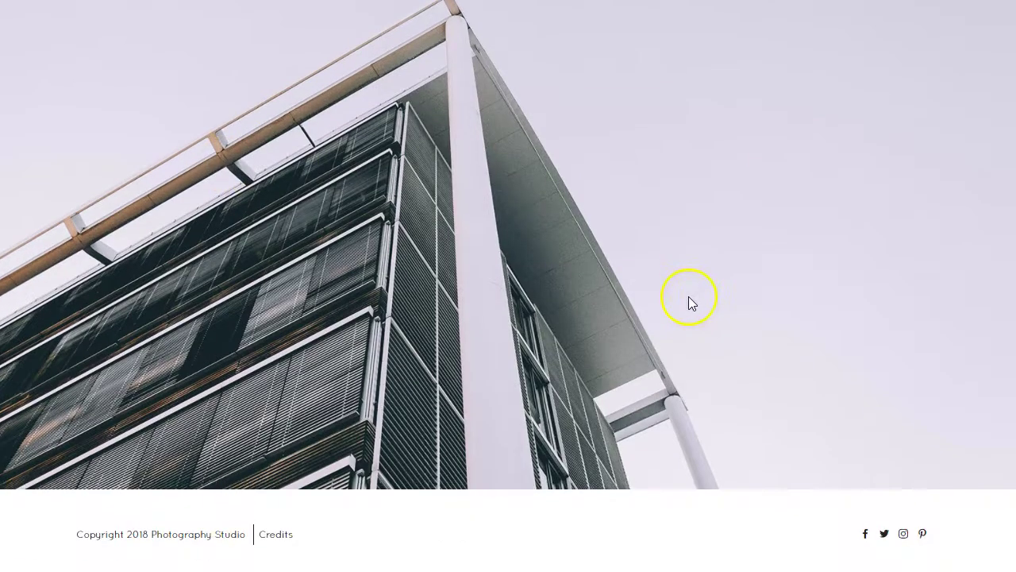
{"action": "scroll", "coordinate": [546, 523], "scroll_direction": "up", "scroll_amount": 2}
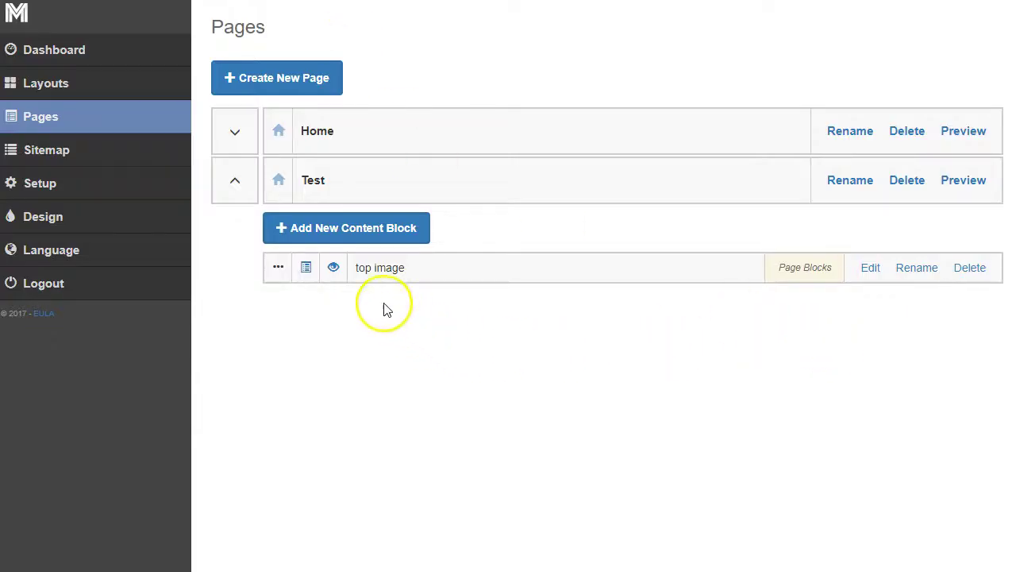
Add a Hero Image content block labelled 'about me' to the Test page.
{"action": "left_click", "coordinate": [355, 238]}
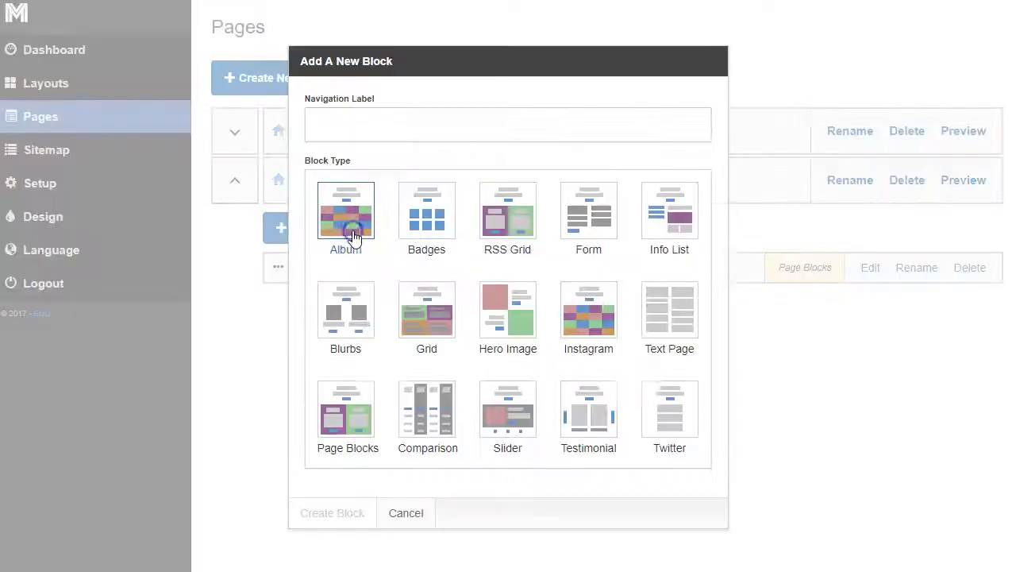
{"action": "left_click", "coordinate": [377, 125]}
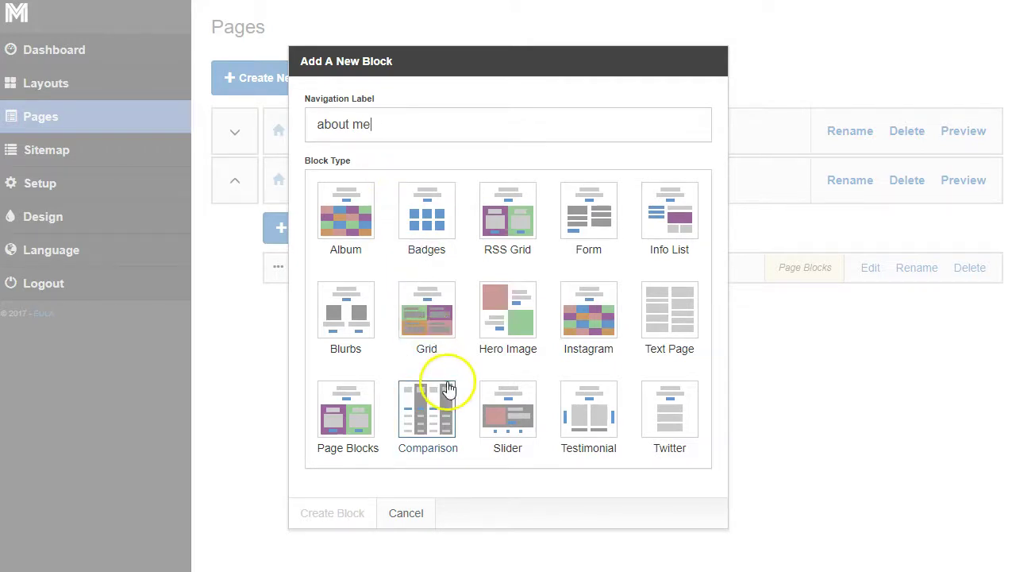
{"action": "left_click", "coordinate": [516, 311]}
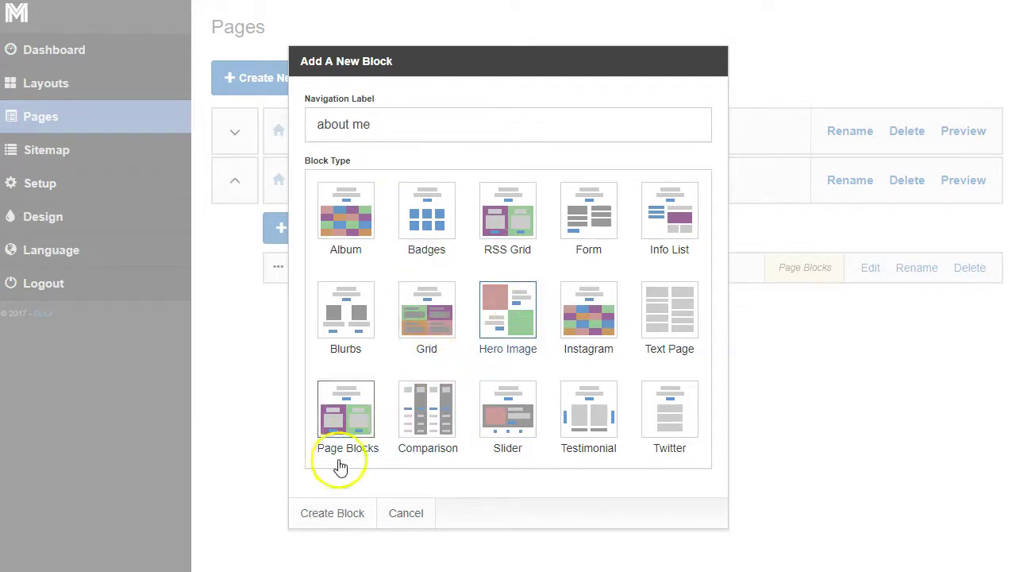
{"action": "left_click", "coordinate": [333, 513]}
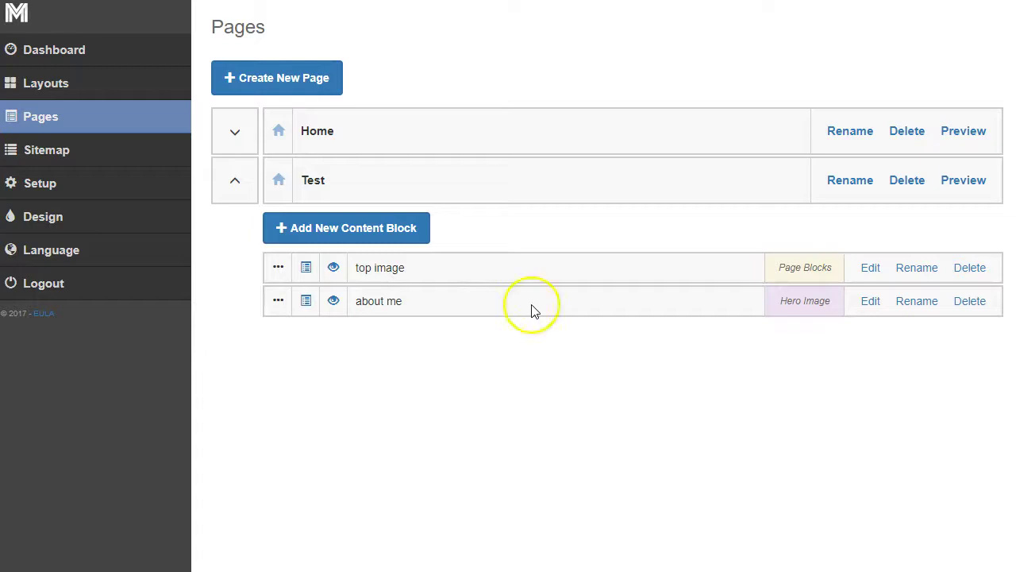
Create an about me entry with a label, title 'this is my title' and a pasted lorem ipsum subtitle.
{"action": "left_click", "coordinate": [871, 302]}
{"action": "left_click", "coordinate": [263, 127]}
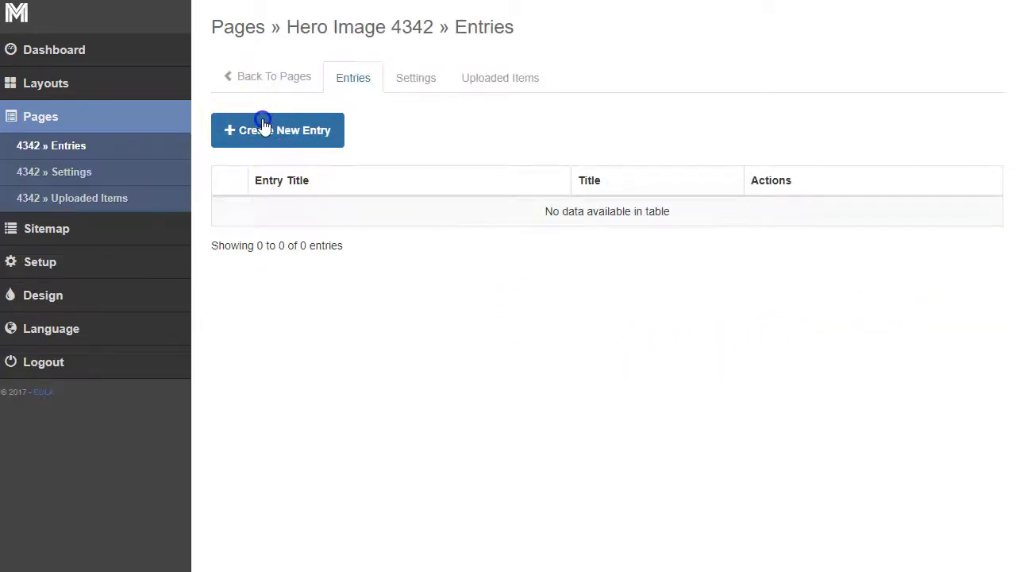
{"action": "left_click", "coordinate": [265, 70]}
{"action": "type", "text": "about me section"}
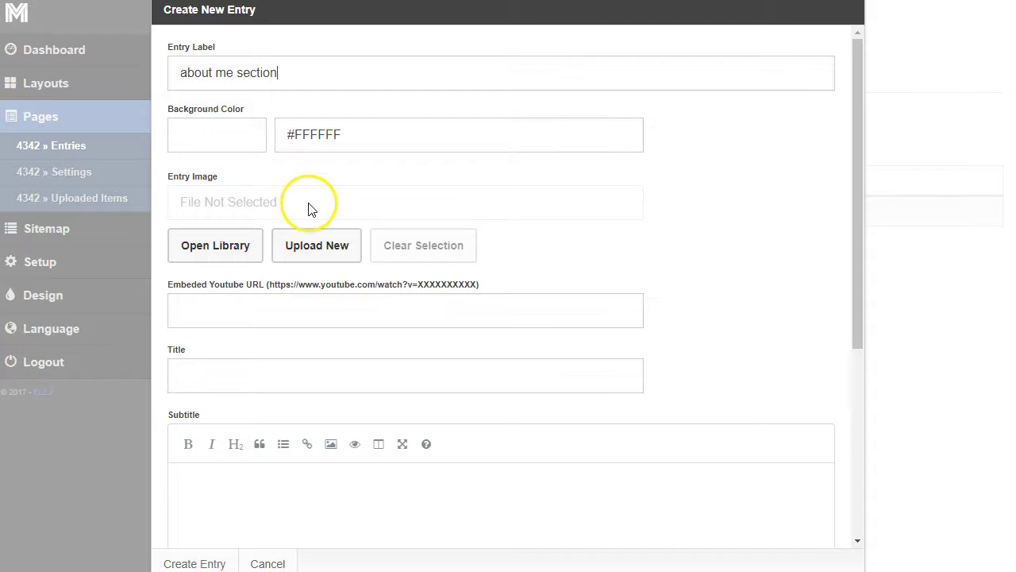
{"action": "left_click", "coordinate": [240, 377]}
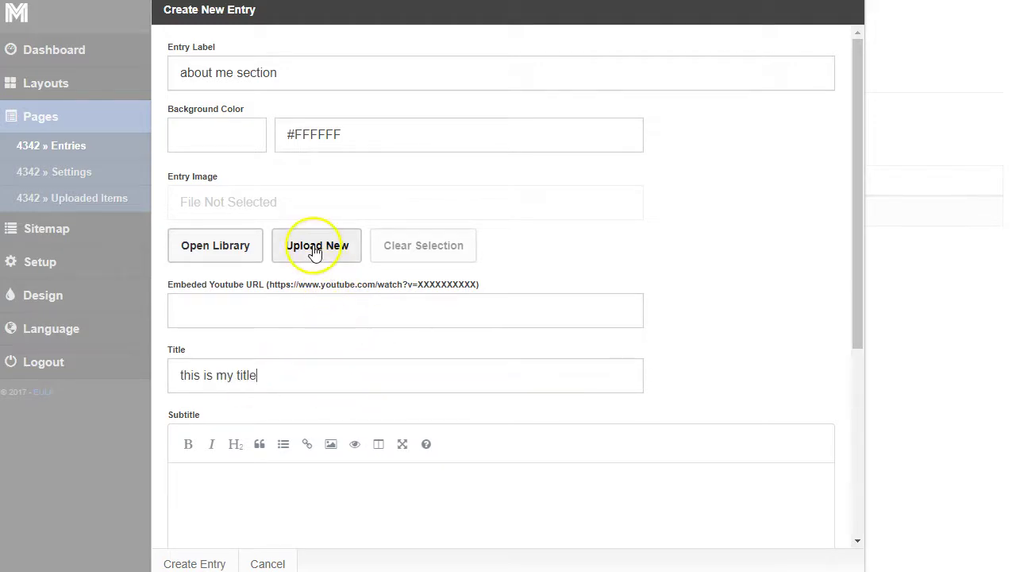
{"action": "left_click", "coordinate": [275, 481]}
{"action": "type", "text": "Lorem ipsum dolor sit amet, consectetur adipiscing elit. Proin viverra libero non tortor efficitur, et consequat ante semper. Morbi sit amet sem metus. Suspendisse placerat id libero nec accumsan. Tortor efficitur, et consequat ante semper. Morbi sit amet sem metus. Suspendisse placerat id libero nec accumsan."}
Upload the sample person photo as the entry image and save the entry.
{"action": "left_click", "coordinate": [296, 244]}
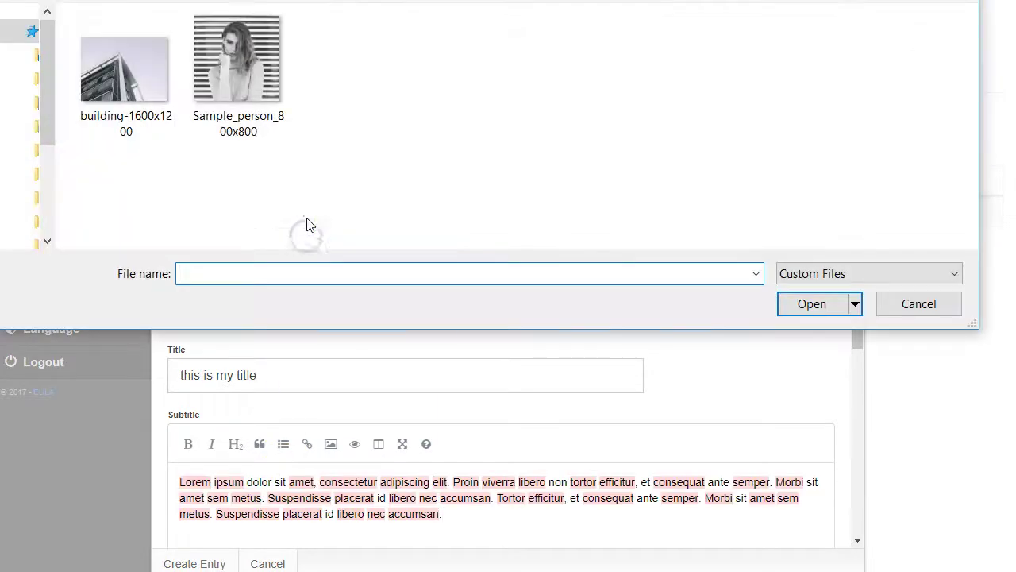
{"action": "left_click", "coordinate": [235, 72]}
{"action": "left_click", "coordinate": [813, 306]}
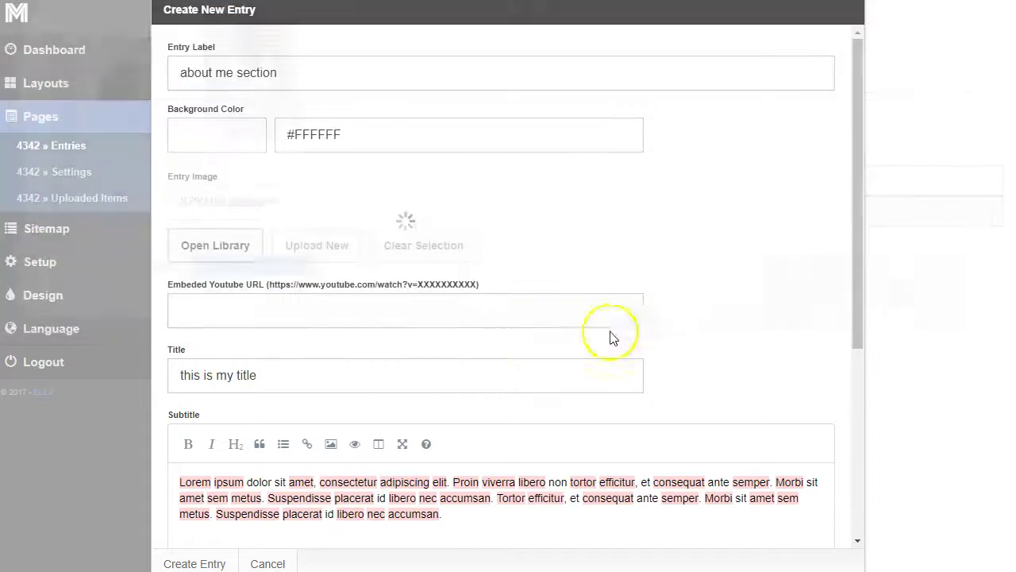
{"action": "scroll", "coordinate": [221, 501], "scroll_direction": "down", "scroll_amount": 3}
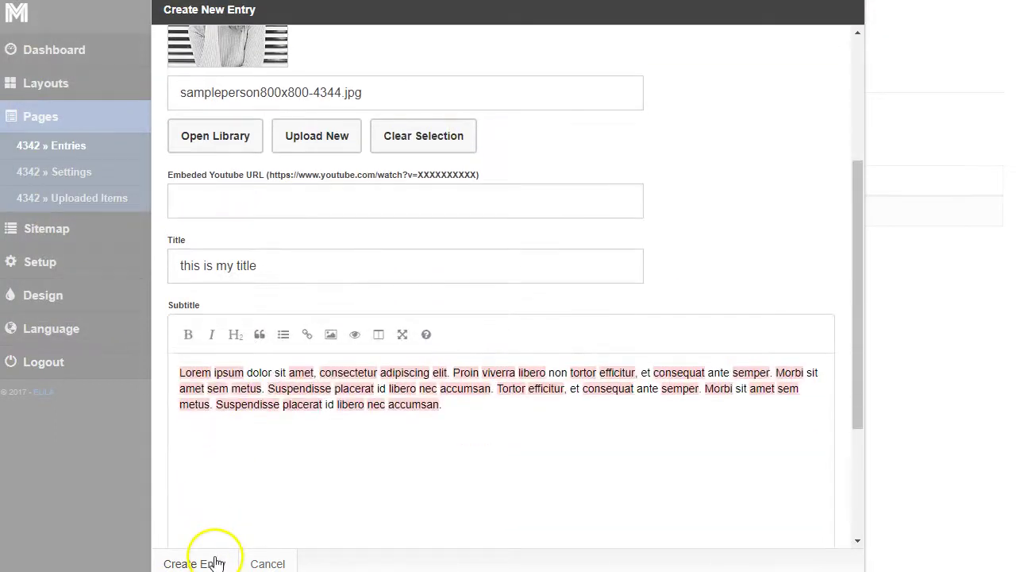
{"action": "left_click", "coordinate": [215, 562]}
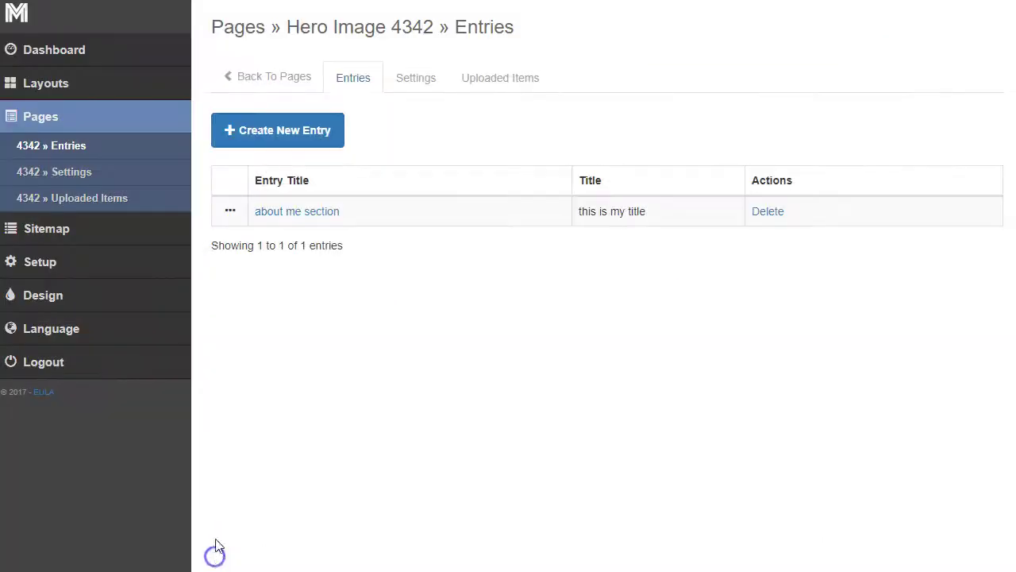
Back on the Pages list, drag the about me block to reorder it, then preview the Test page.
{"action": "left_click", "coordinate": [284, 82]}
{"action": "left_click_drag", "start_coordinate": [274, 312], "coordinate": [278, 275]}
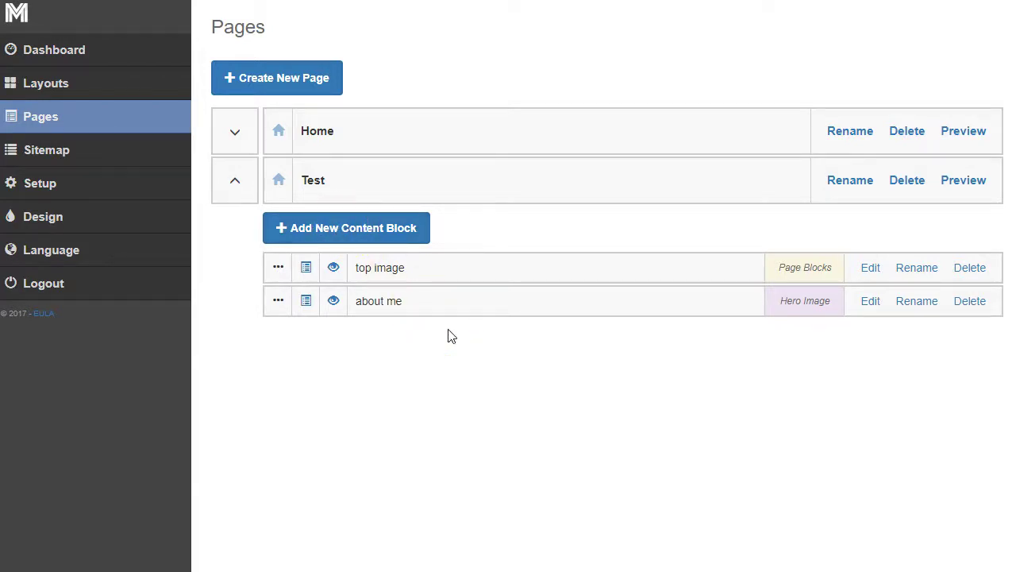
{"action": "left_click", "coordinate": [963, 180]}
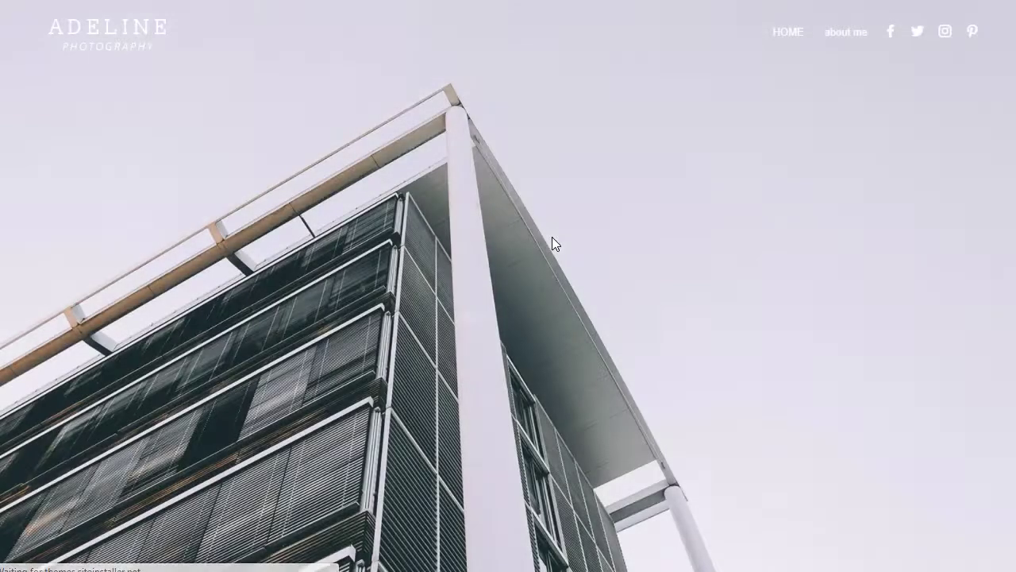
Scroll through the Test page preview showing the building image and the 'this is my title' portrait.
{"action": "scroll", "coordinate": [641, 269], "scroll_direction": "down", "scroll_amount": 6}
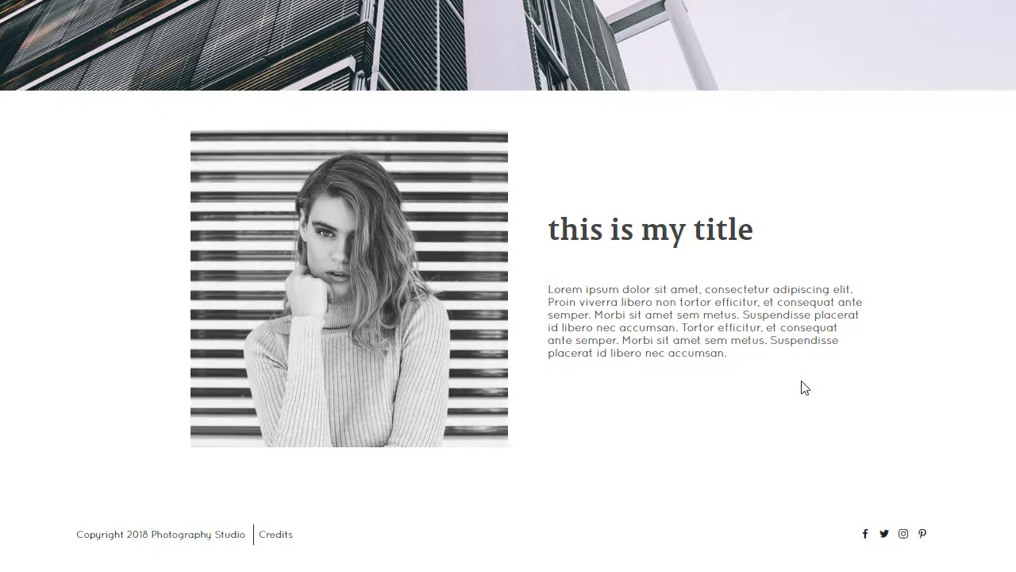
{"action": "left_click", "coordinate": [785, 389]}
{"action": "scroll", "coordinate": [738, 402], "scroll_direction": "up", "scroll_amount": 5}
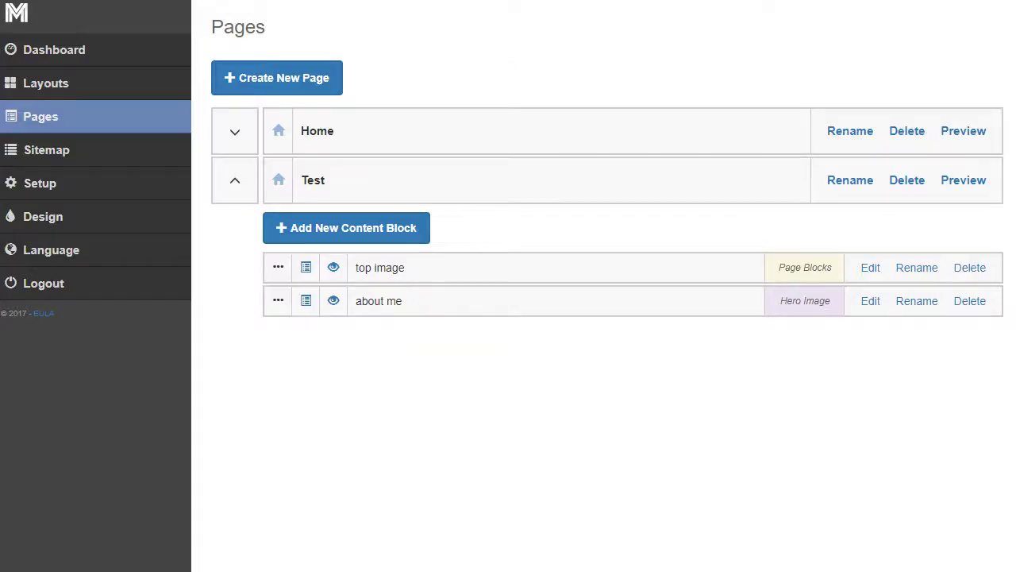
Browse the installable layouts such as Classic Theme and The Other One under Add A New Layout.
{"action": "left_click", "coordinate": [96, 79]}
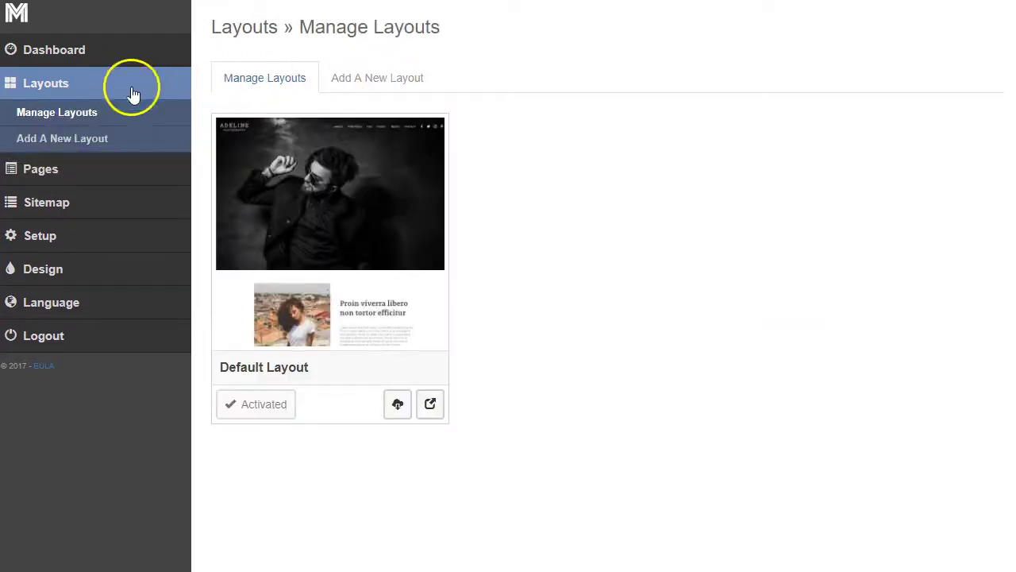
{"action": "left_click", "coordinate": [379, 80]}
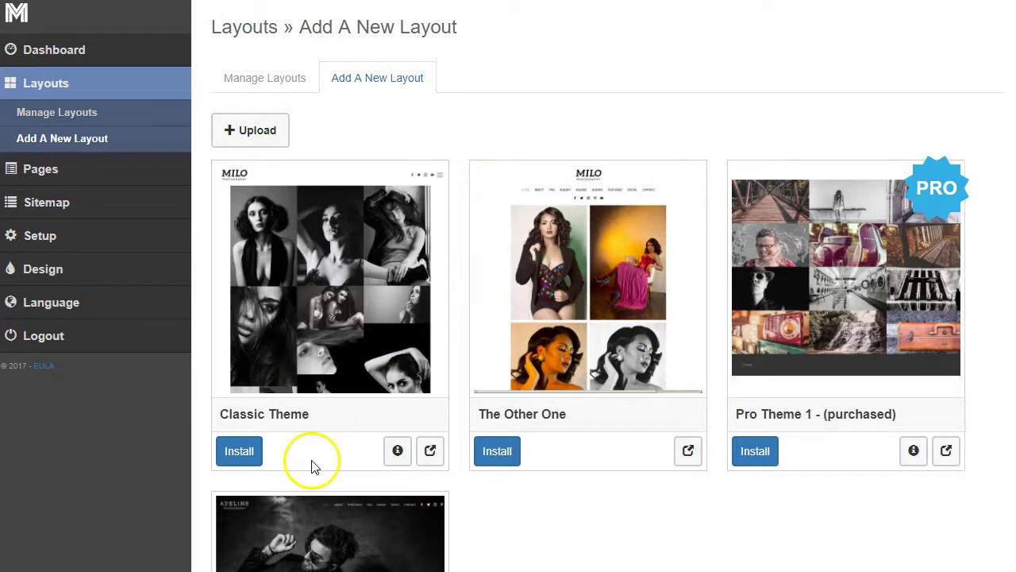
{"action": "scroll", "coordinate": [345, 413], "scroll_direction": "down", "scroll_amount": 2}
{"action": "scroll", "coordinate": [350, 408], "scroll_direction": "up", "scroll_amount": 2}
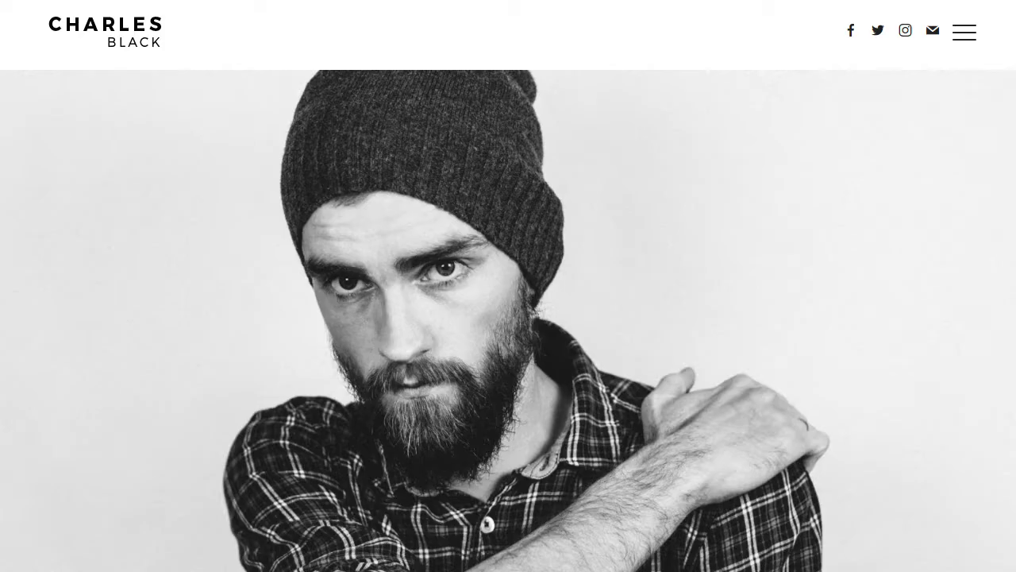
Scroll up and down through the new layout's site preview to review it.
{"action": "scroll", "coordinate": [619, 176], "scroll_direction": "down", "scroll_amount": 5}
{"action": "scroll", "coordinate": [786, 189], "scroll_direction": "up", "scroll_amount": 5}
{"action": "scroll", "coordinate": [469, 275], "scroll_direction": "down", "scroll_amount": 4}
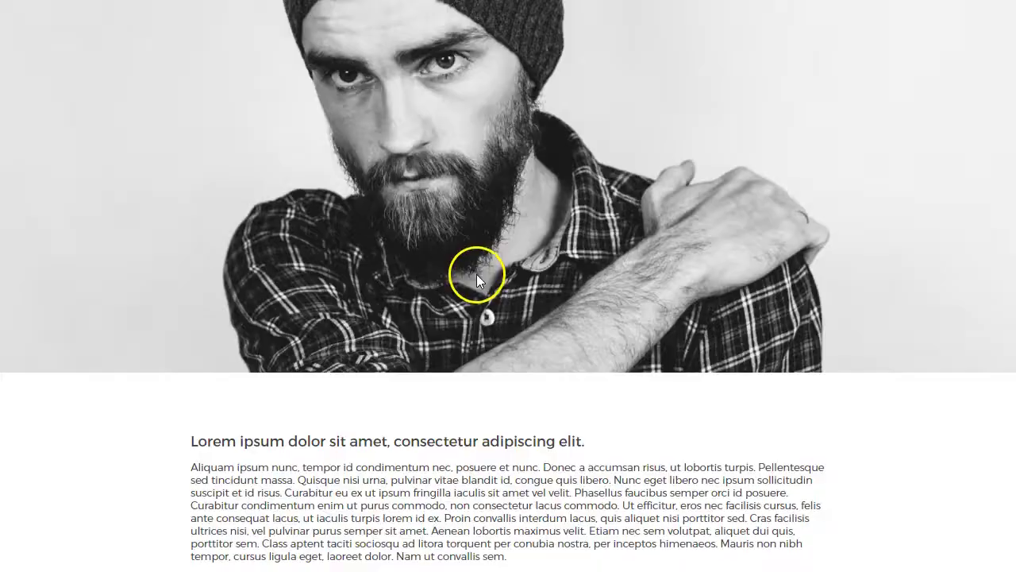
{"action": "scroll", "coordinate": [476, 278], "scroll_direction": "up", "scroll_amount": 4}
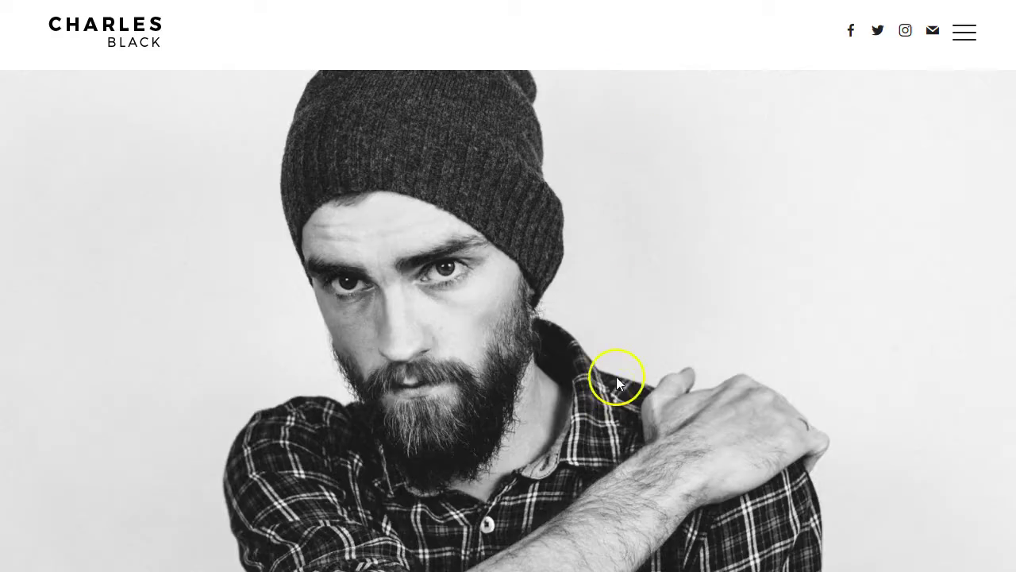
{"action": "scroll", "coordinate": [617, 383], "scroll_direction": "down", "scroll_amount": 4}
{"action": "scroll", "coordinate": [718, 340], "scroll_direction": "up", "scroll_amount": 4}
{"action": "scroll", "coordinate": [659, 343], "scroll_direction": "down", "scroll_amount": 1}
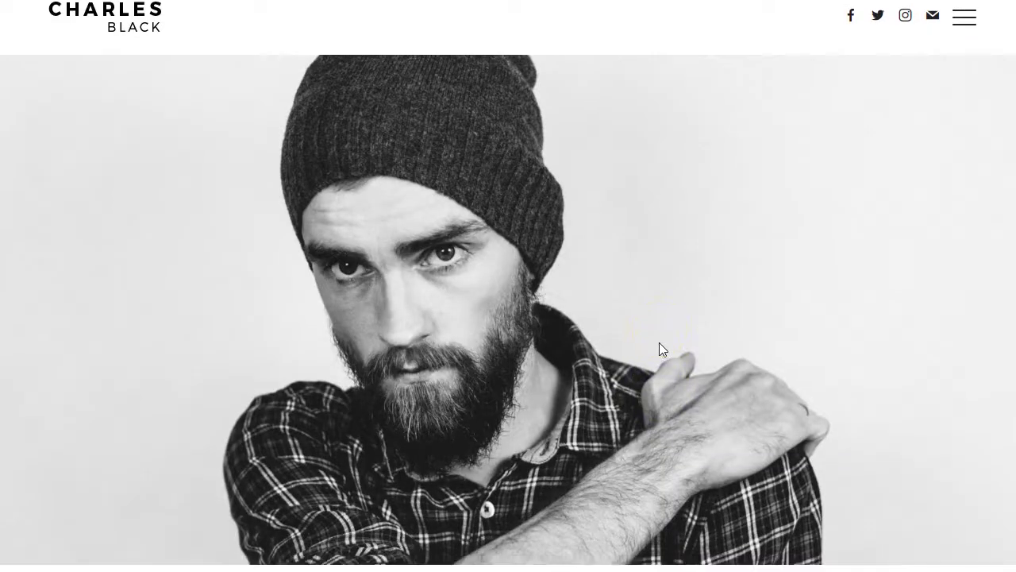
{"action": "scroll", "coordinate": [659, 343], "scroll_direction": "down", "scroll_amount": 5}
{"action": "scroll", "coordinate": [659, 343], "scroll_direction": "up", "scroll_amount": 5}
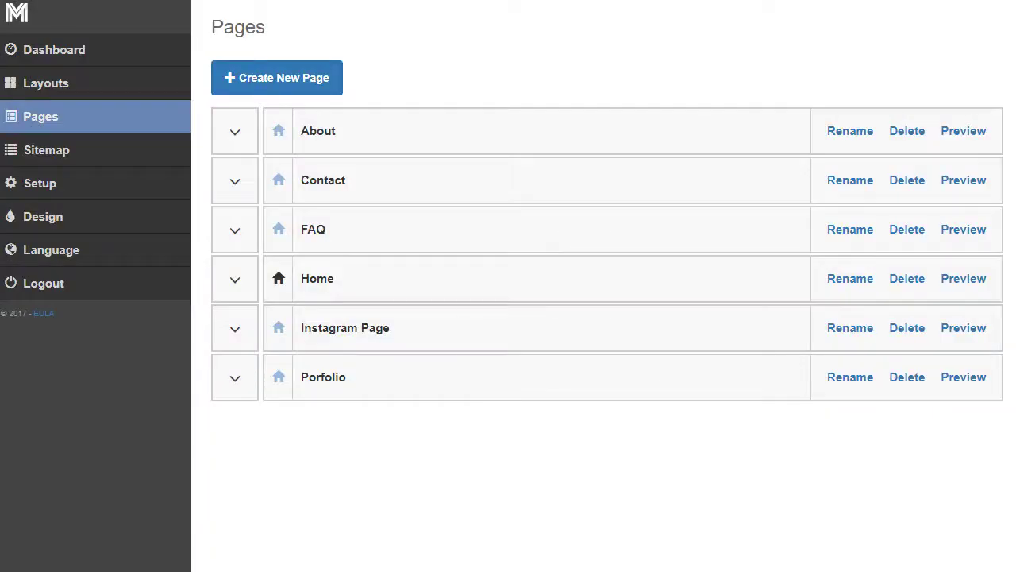
Expand About, view the about image slider entry without changes, then edit the about text block.
{"action": "left_click", "coordinate": [237, 133]}
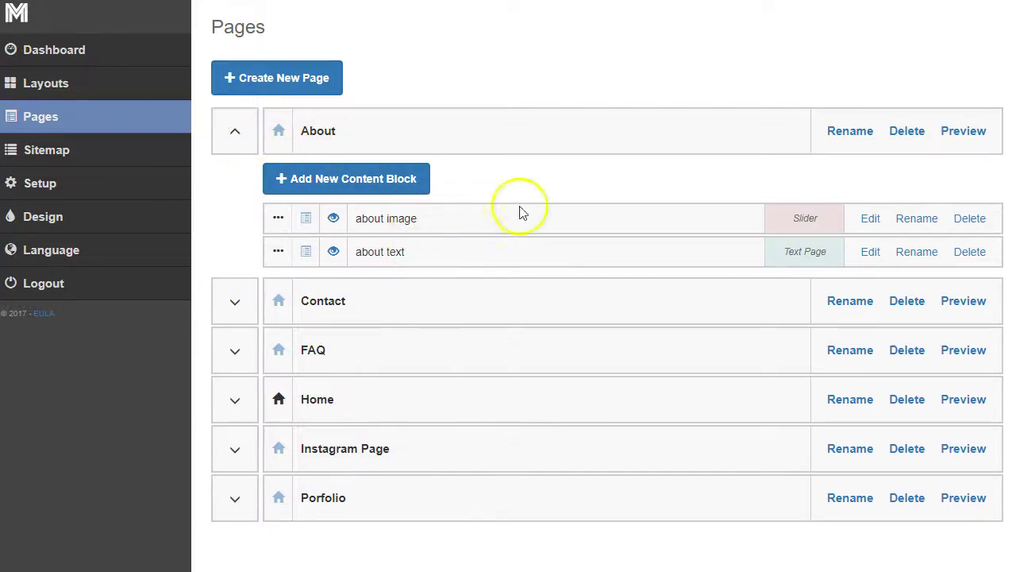
{"action": "left_click", "coordinate": [871, 221]}
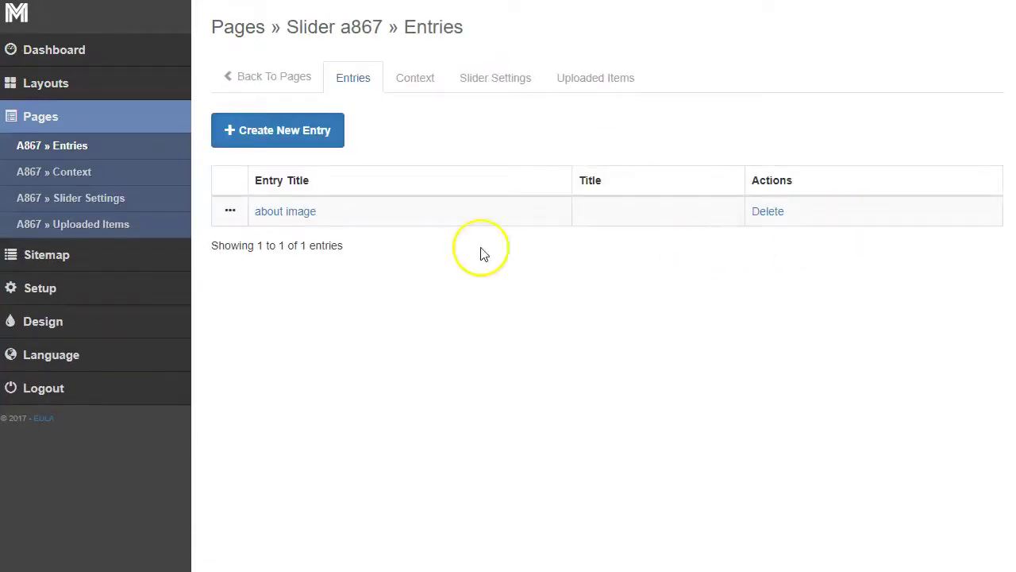
{"action": "left_click", "coordinate": [294, 220]}
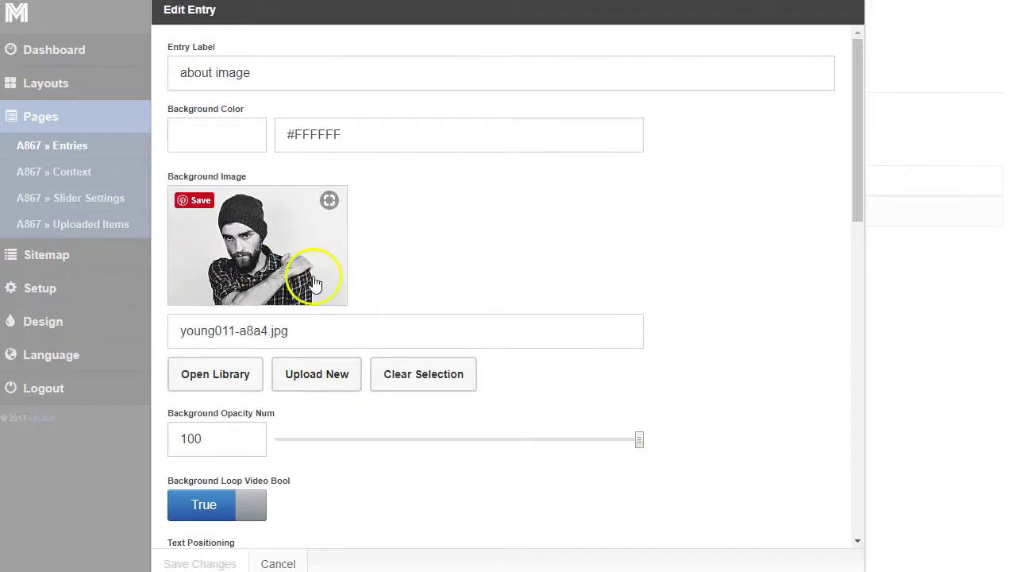
{"action": "left_click", "coordinate": [278, 563]}
{"action": "left_click", "coordinate": [277, 76]}
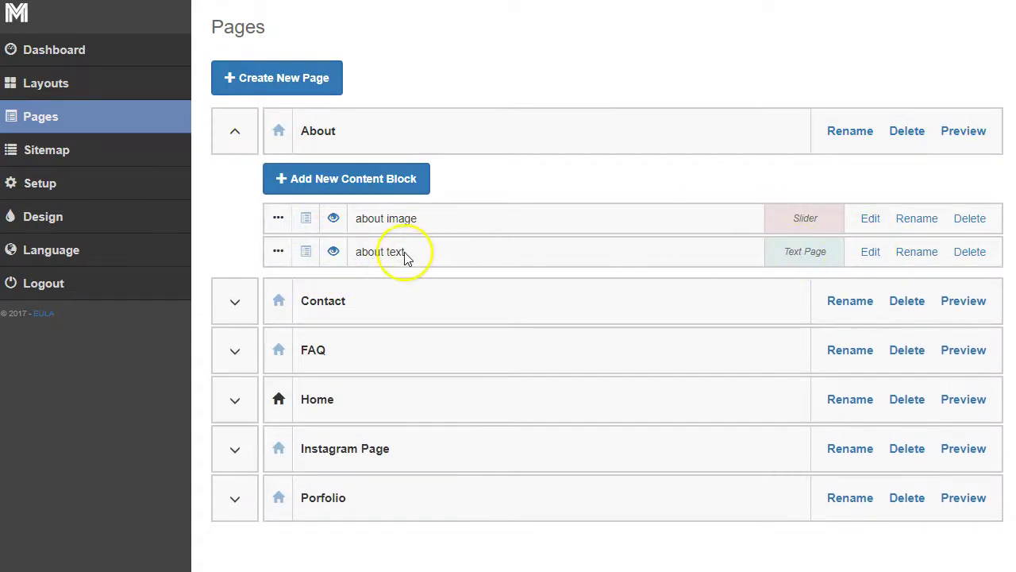
{"action": "triple_click", "coordinate": [345, 254]}
{"action": "left_click", "coordinate": [872, 251]}
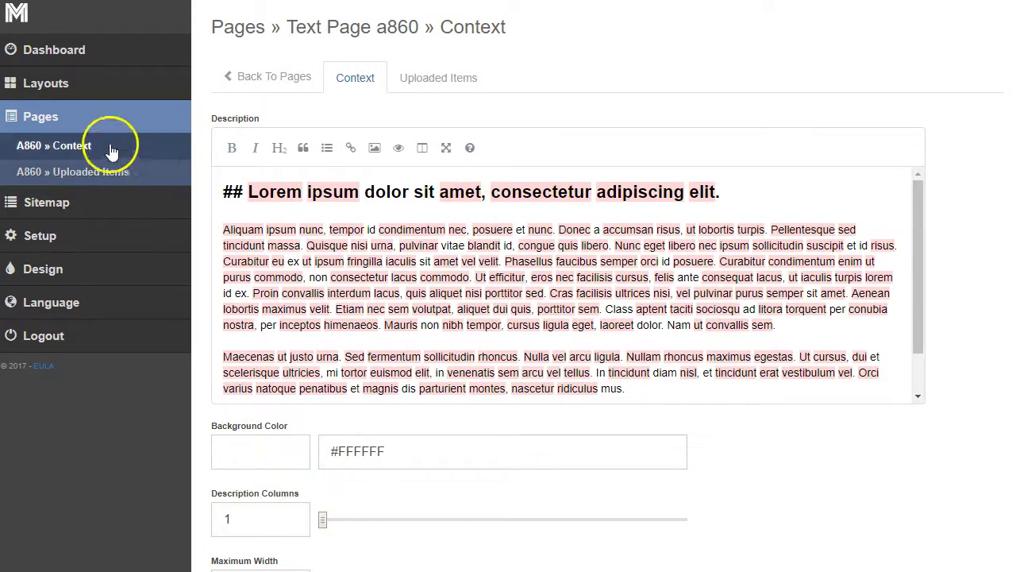
Return to the Pages list and collapse the About page's blocks.
{"action": "left_click", "coordinate": [92, 117]}
{"action": "left_click", "coordinate": [243, 135]}
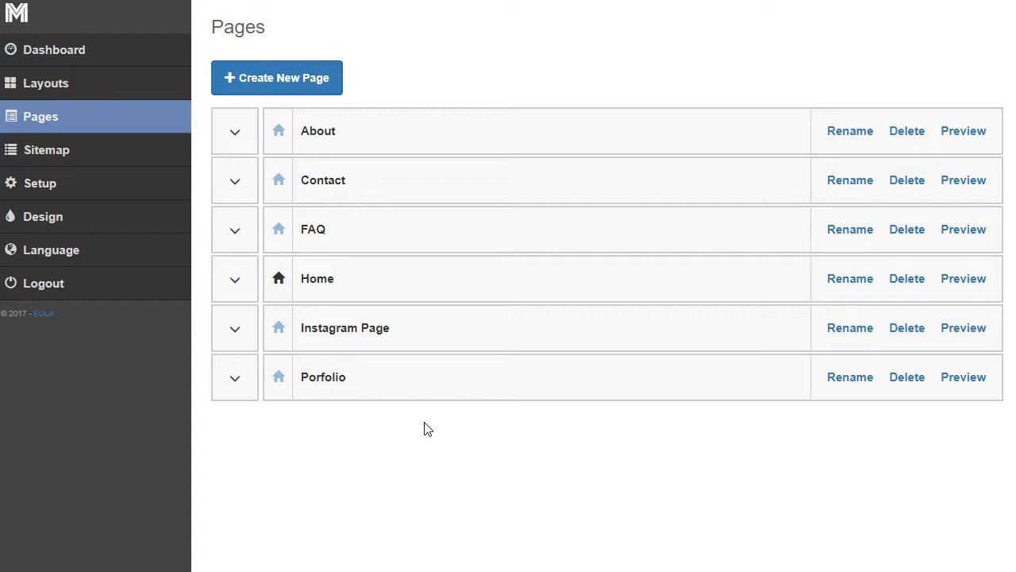
{"action": "left_click", "coordinate": [451, 417]}
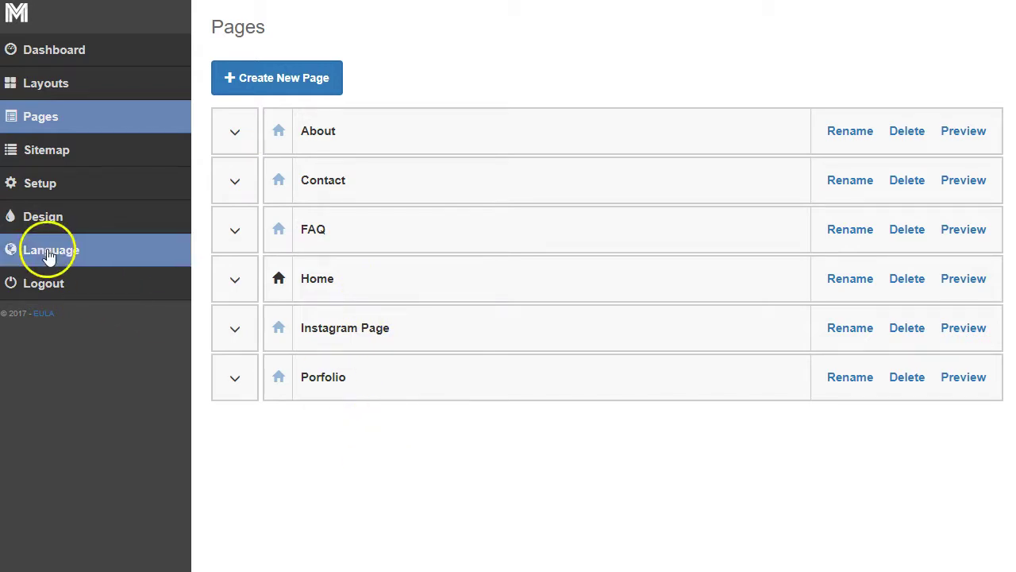
In Design's Header settings, keep navigation layout Collapsed, logo Left and navigation position Right.
{"action": "left_click", "coordinate": [49, 219]}
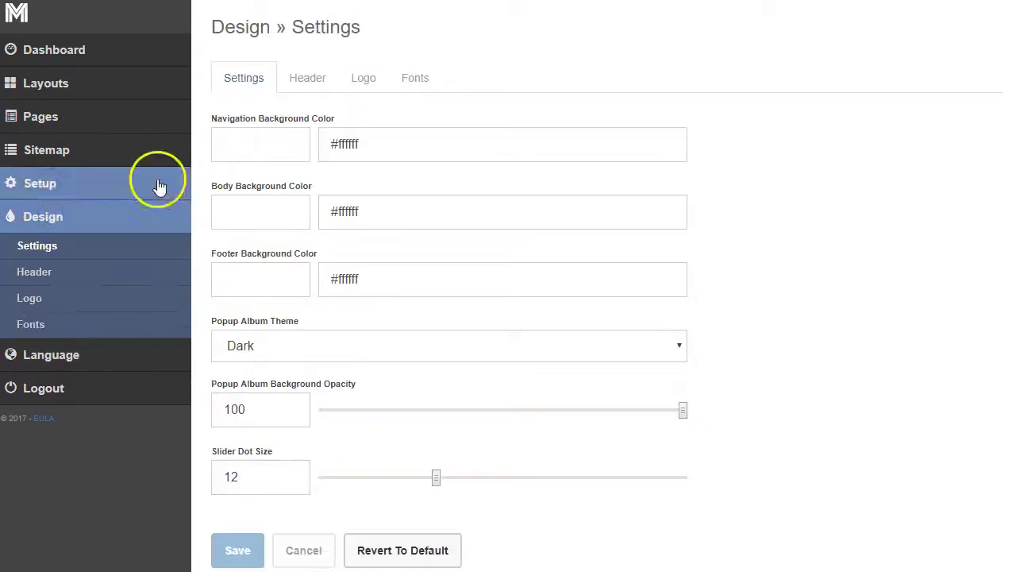
{"action": "left_click", "coordinate": [300, 77]}
{"action": "left_click", "coordinate": [330, 147]}
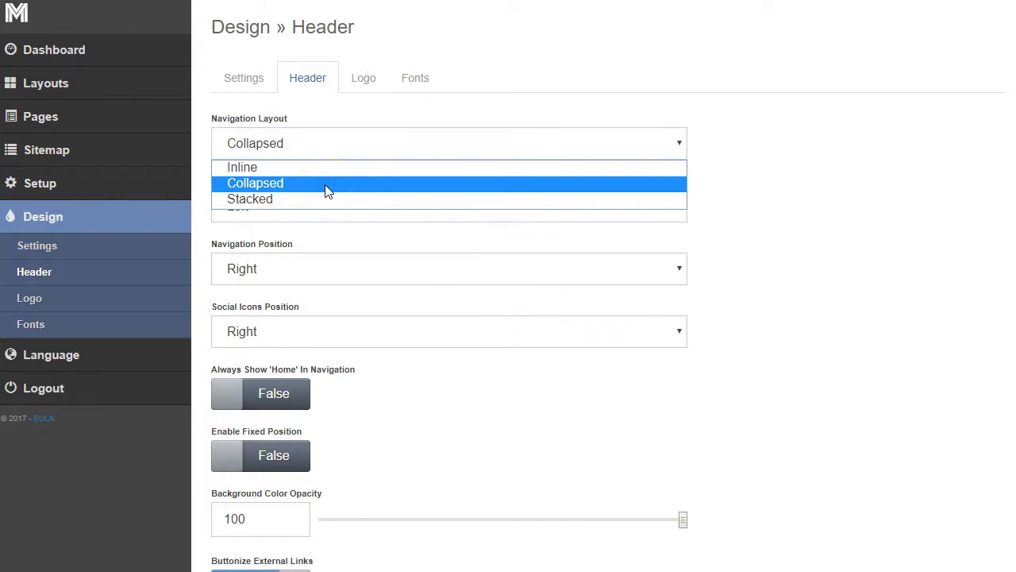
{"action": "left_click", "coordinate": [724, 201]}
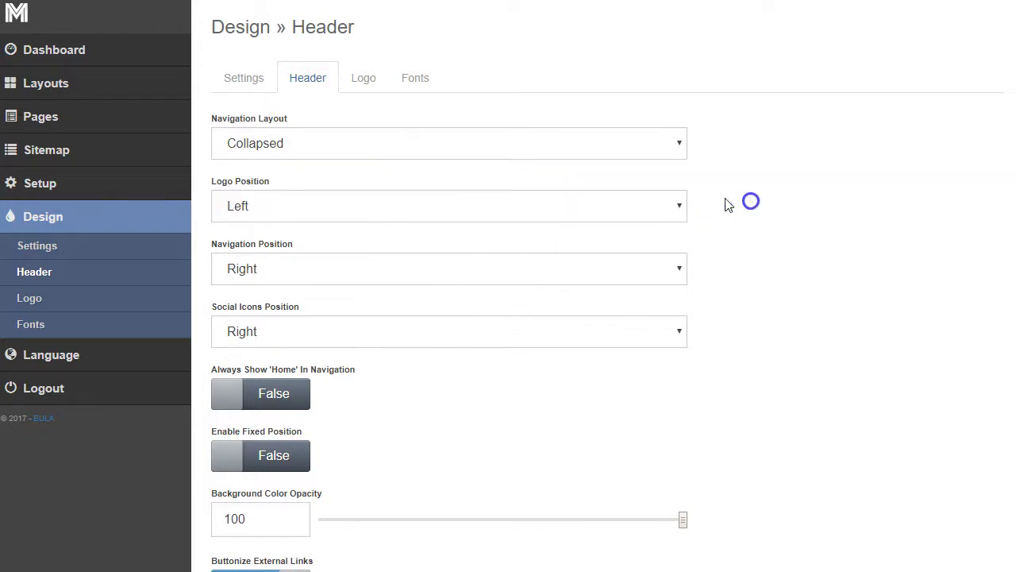
{"action": "left_click", "coordinate": [258, 211]}
{"action": "left_click", "coordinate": [258, 211]}
{"action": "left_click", "coordinate": [295, 274]}
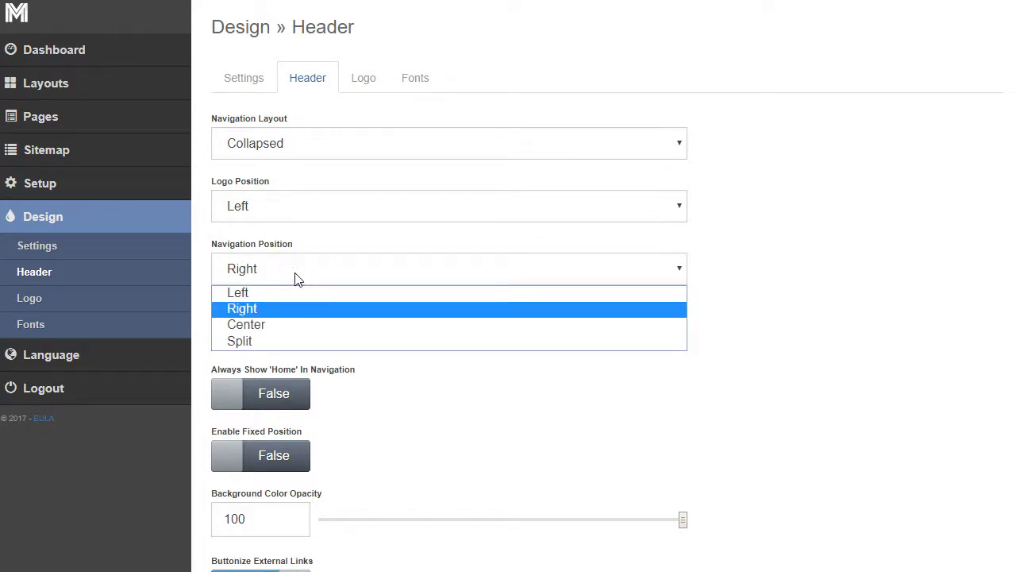
{"action": "left_click", "coordinate": [863, 318]}
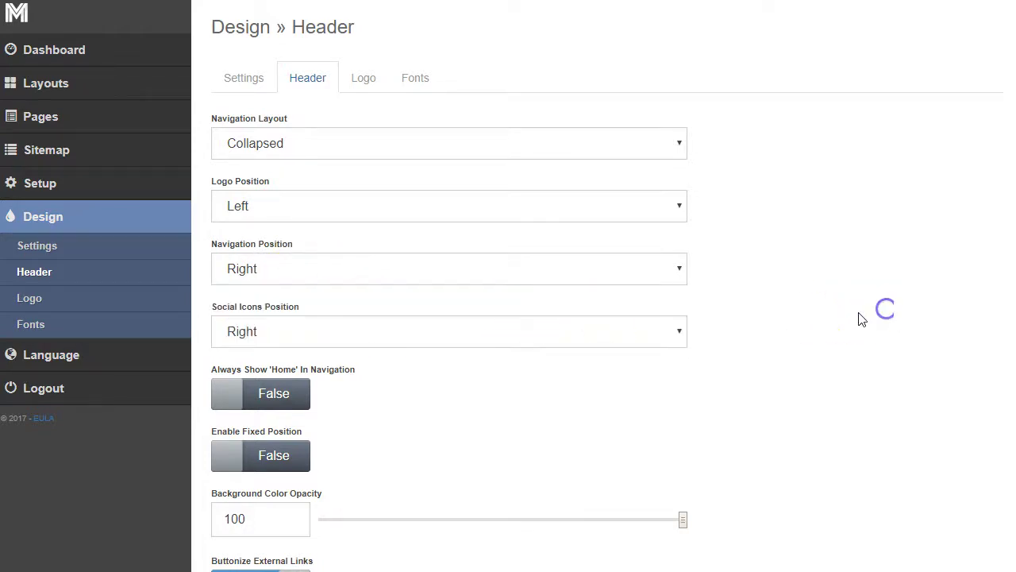